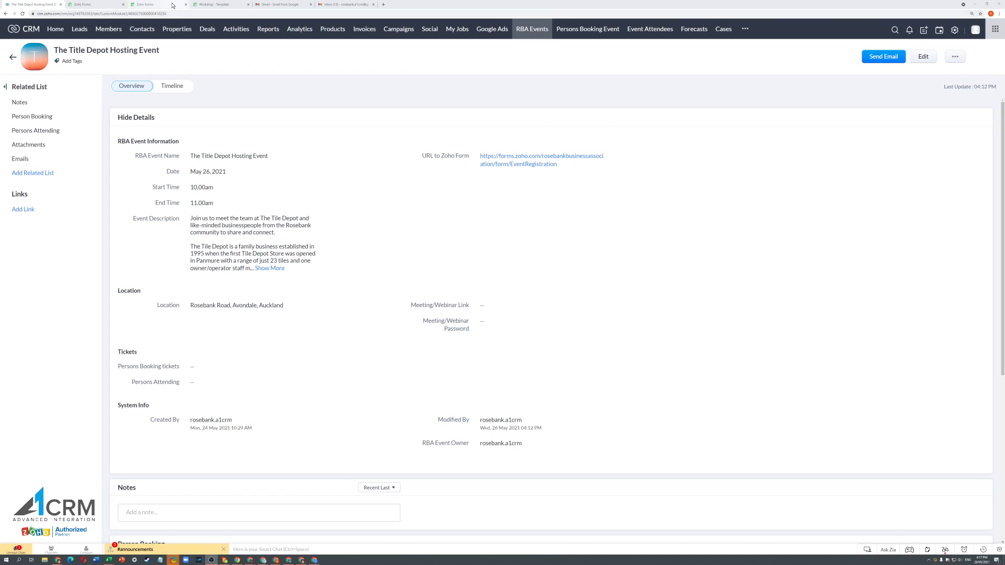
- Switch from the event record to the Workshop - Template registration form
left_click(230, 5)
- Look over the Workshop - Template form from banner to Submit, then return to the CRM event record
scroll(580, 200, "up", 10)
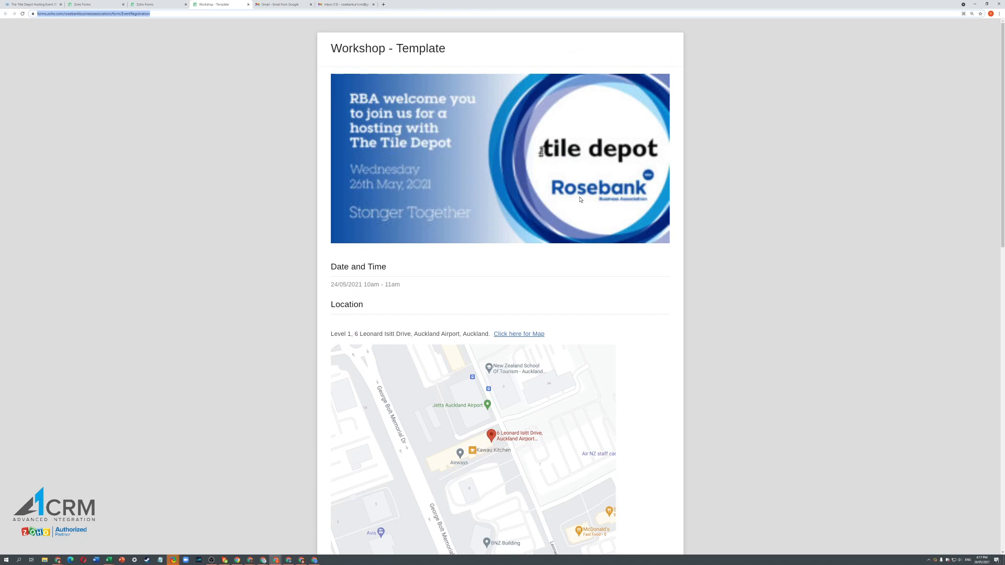
scroll(580, 199, "down", 8)
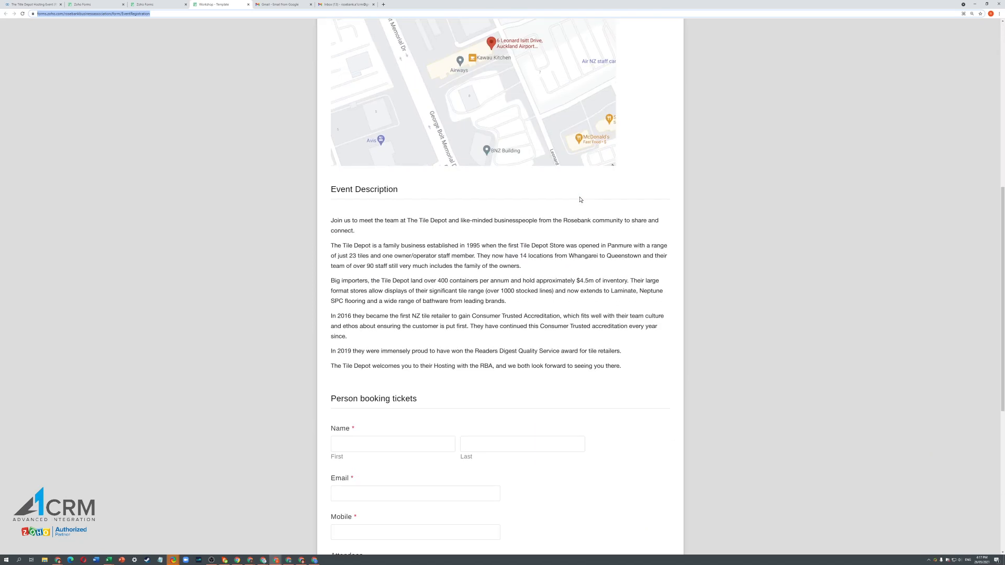
scroll(580, 199, "down", 5)
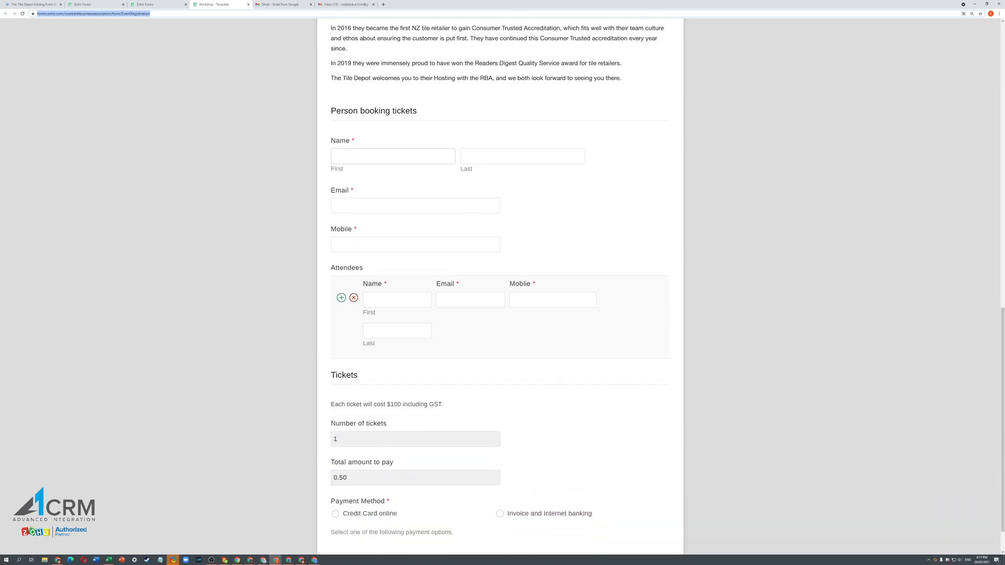
scroll(470, 367, "down", 1)
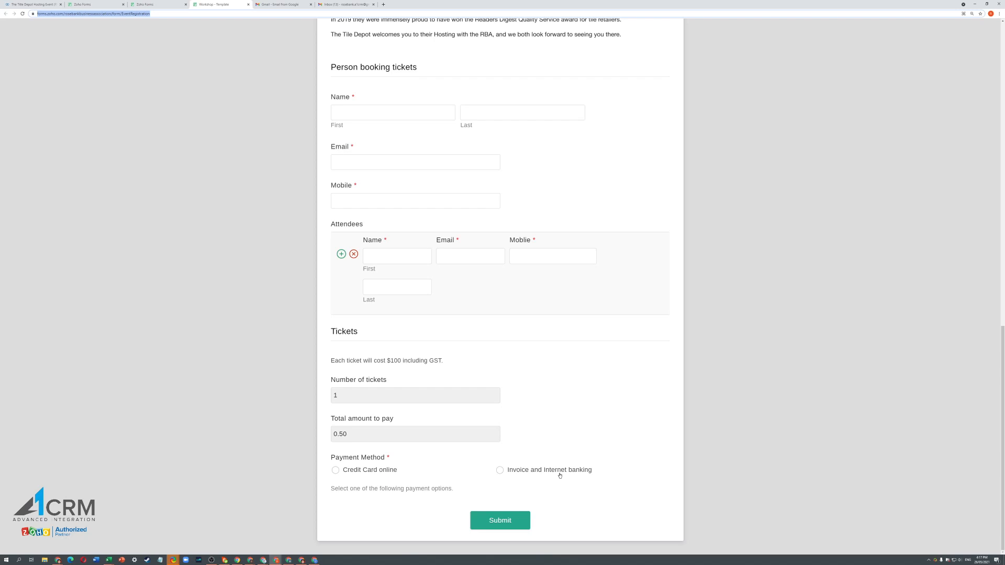
scroll(558, 475, "up", 14)
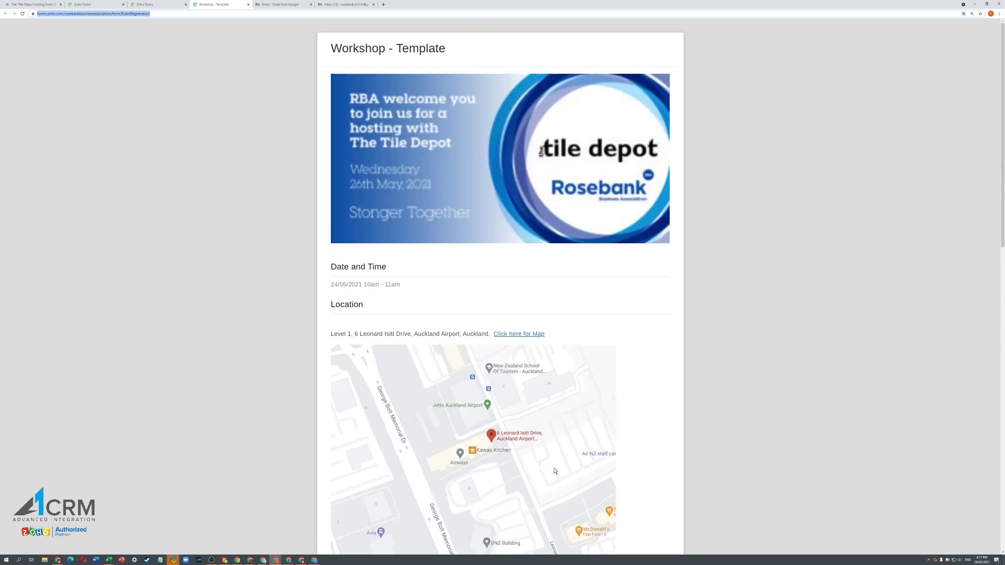
scroll(555, 471, "down", 3)
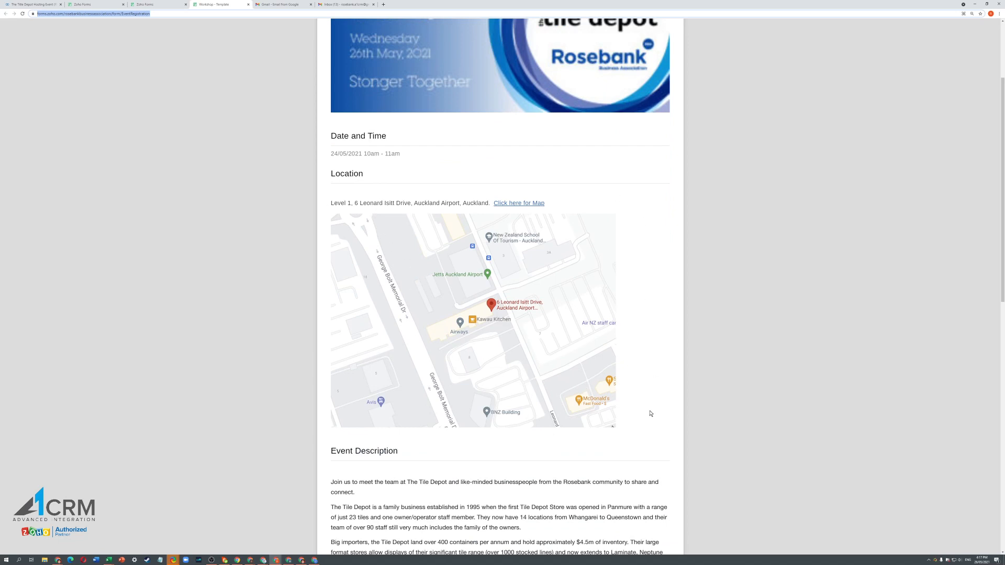
scroll(655, 358, "up", 3)
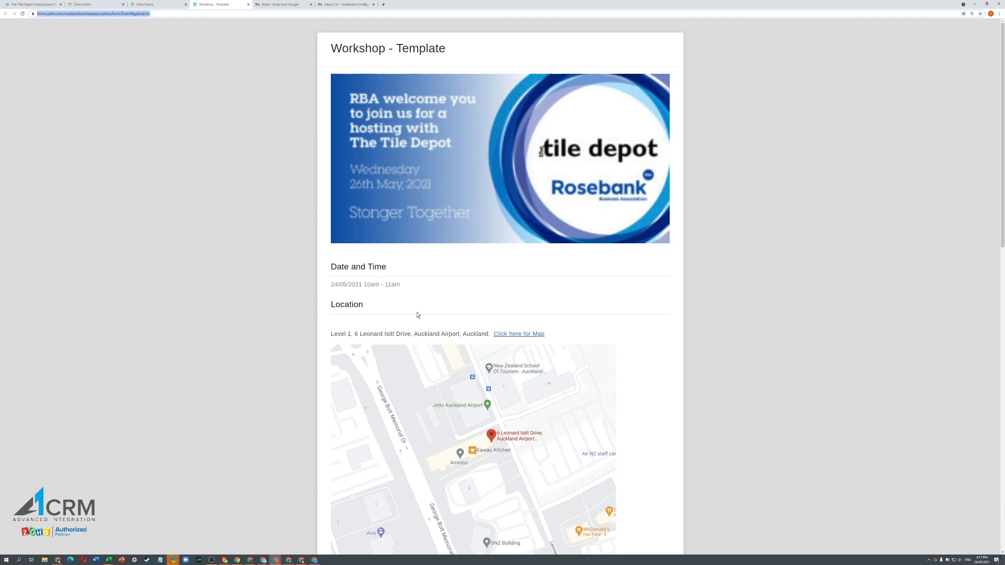
scroll(476, 314, "down", 9)
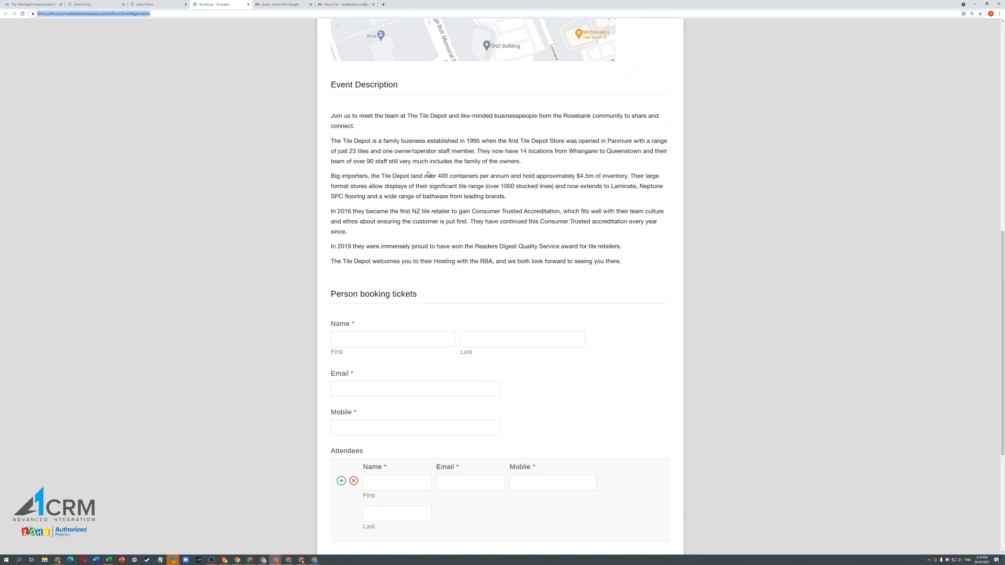
scroll(417, 230, "down", 4)
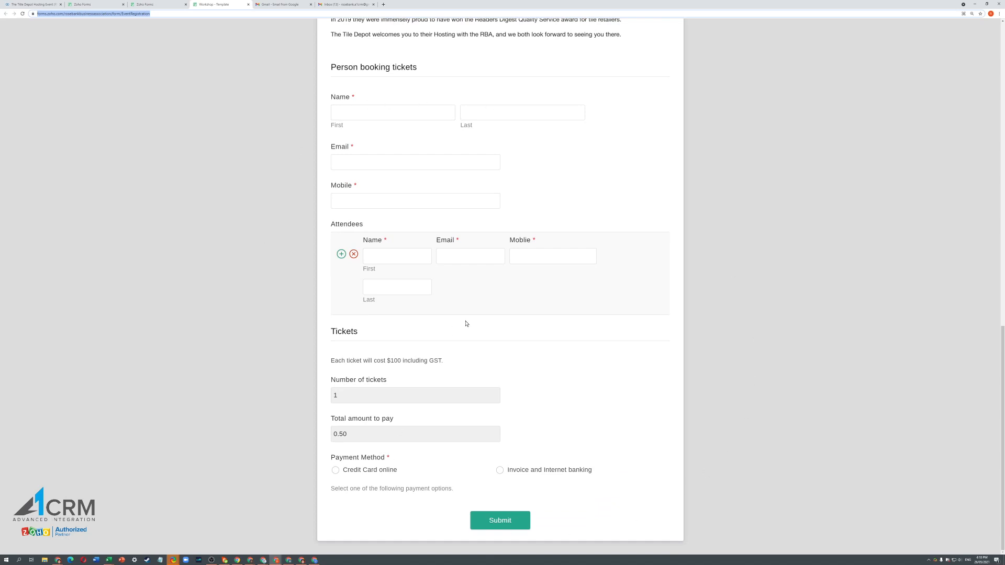
scroll(466, 324, "up", 15)
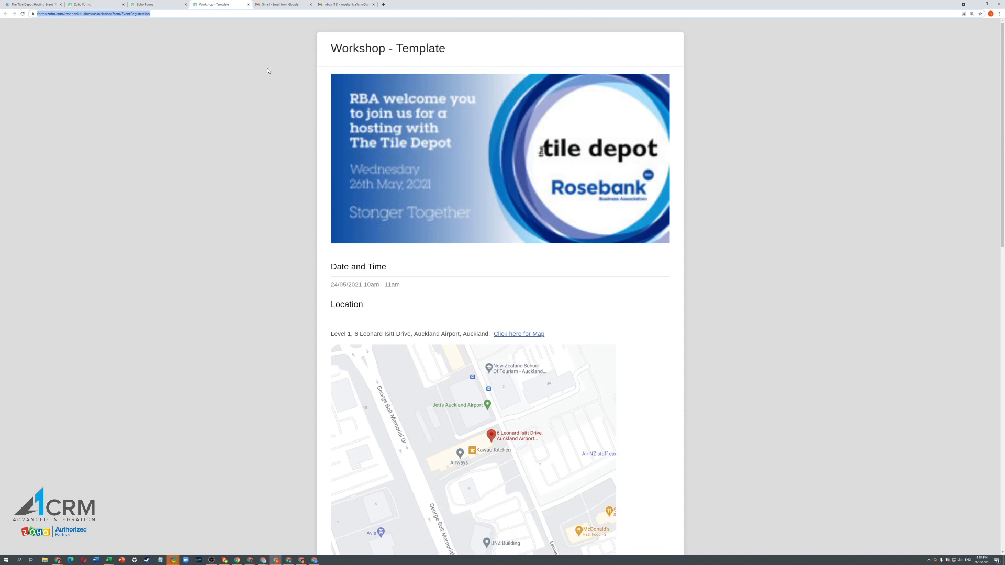
left_click(29, 4)
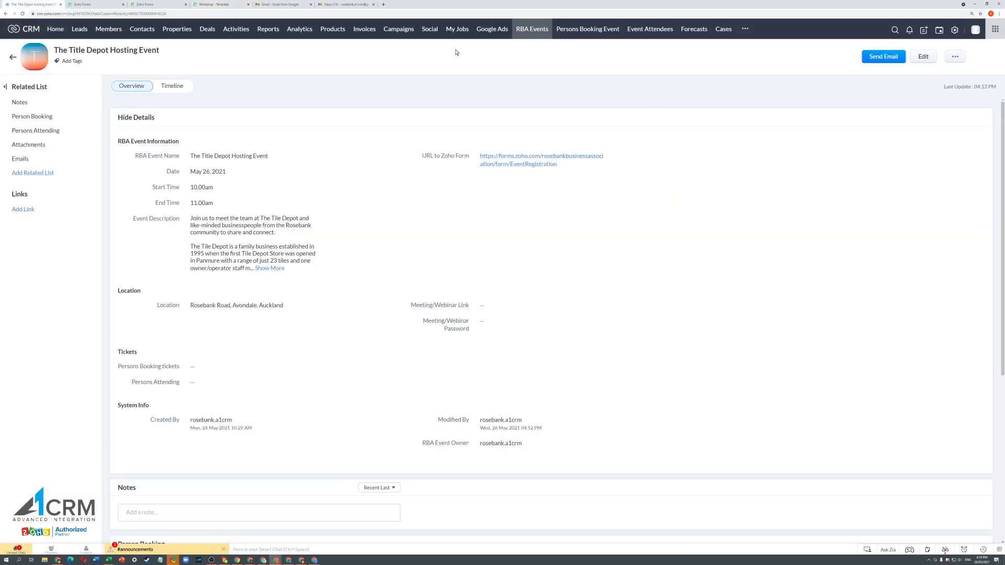
- Edit The Title Depot Hosting Event from the RBA Events list
left_click(539, 33)
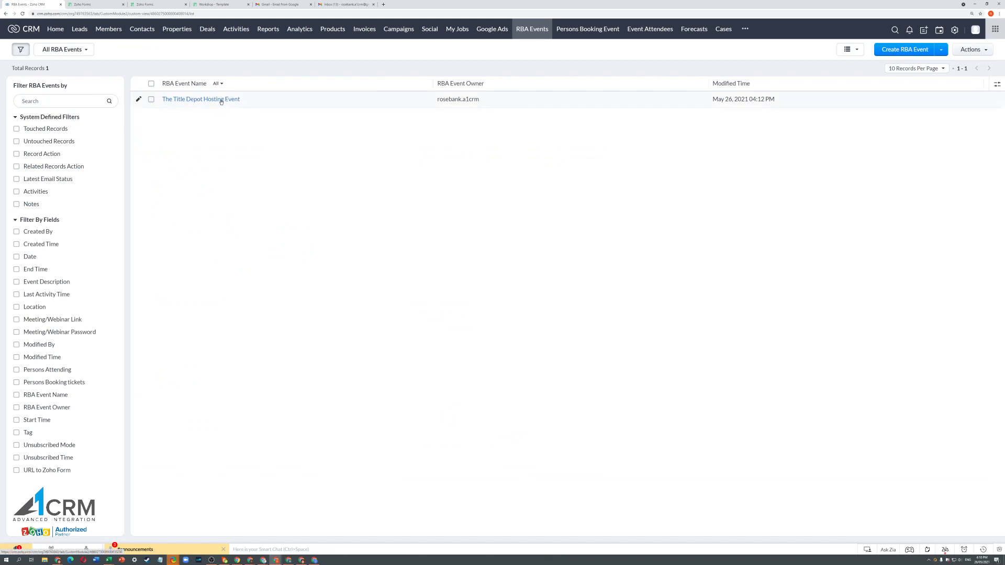
left_click(139, 100)
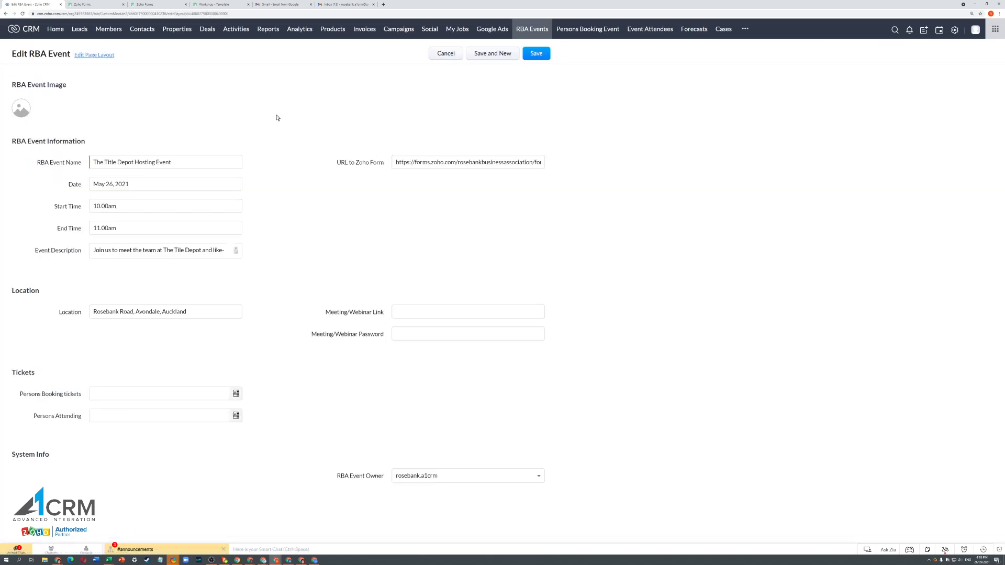
- Review the event name, full description and Zoho form URL, then save the event unchanged
left_click(196, 167)
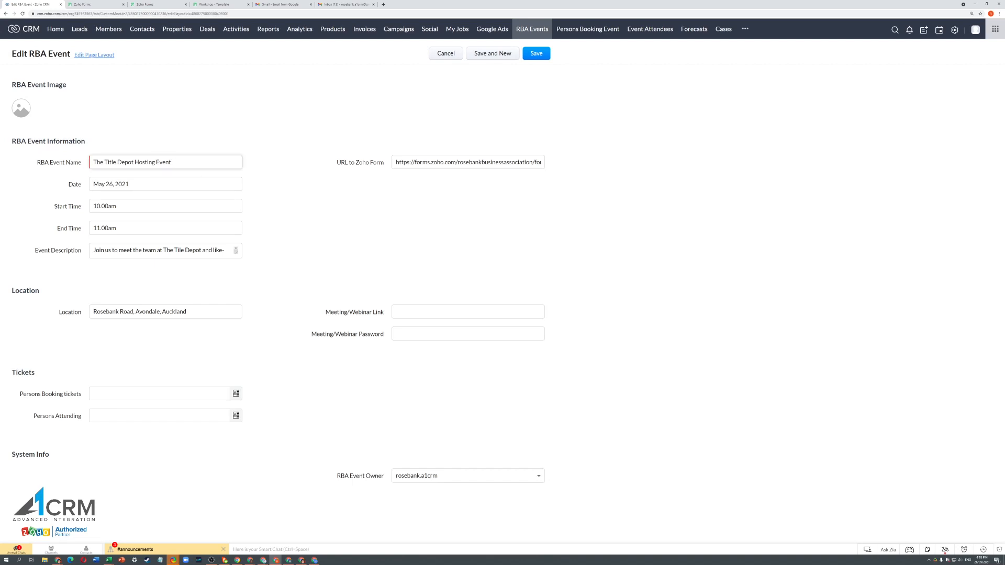
left_click(161, 249)
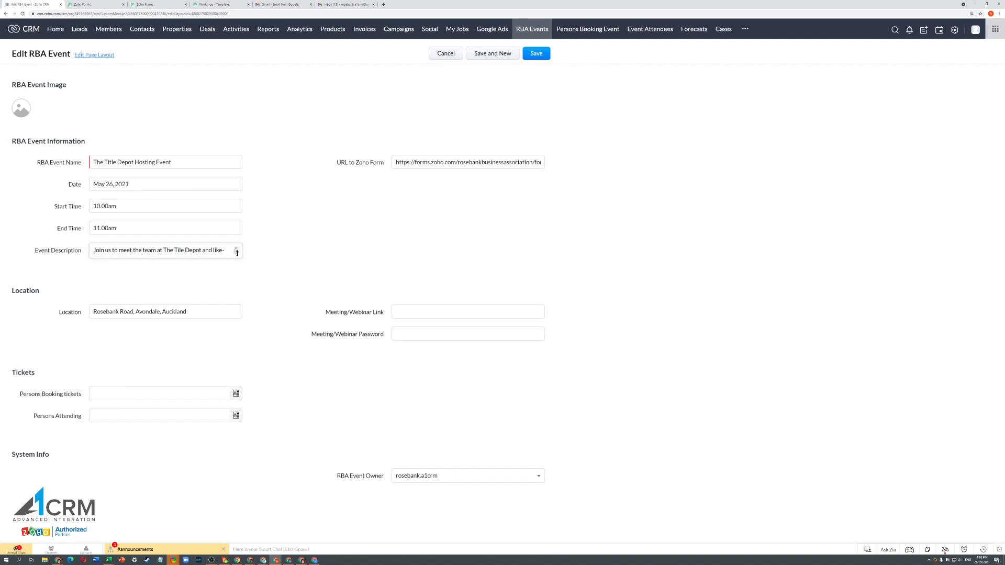
left_click_drag(236, 253, 250, 506)
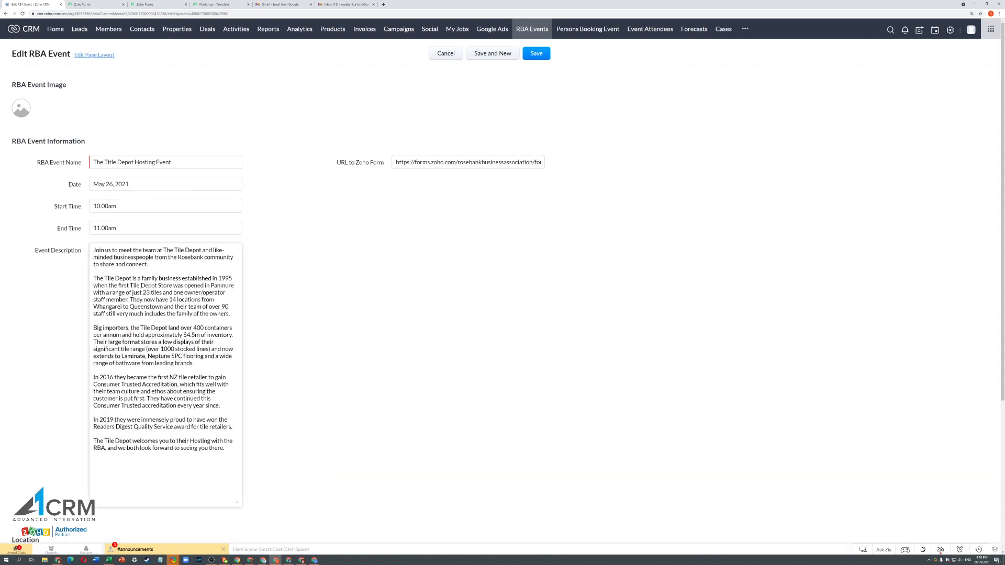
left_click_drag(238, 501, 257, 230)
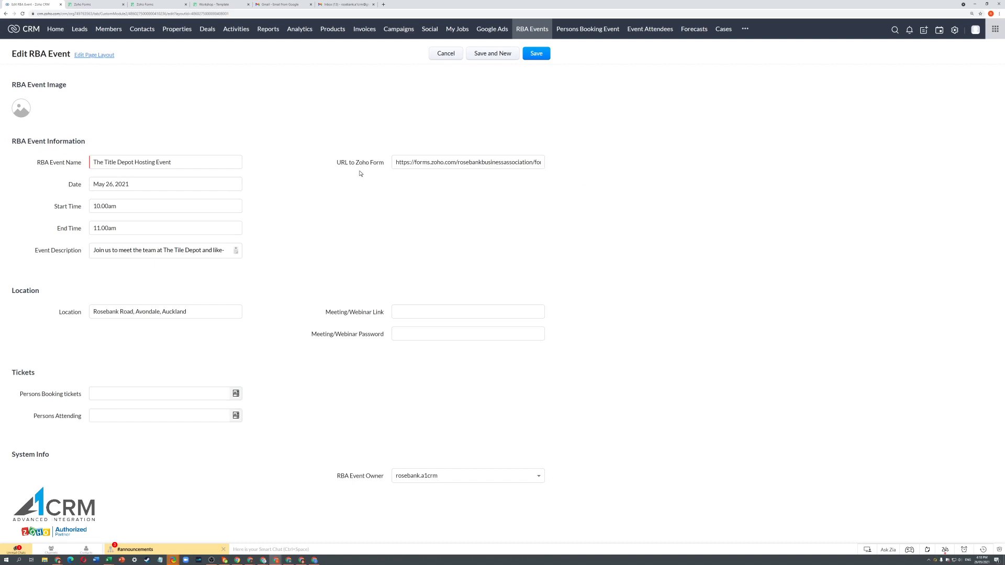
left_click(445, 162)
left_click(537, 54)
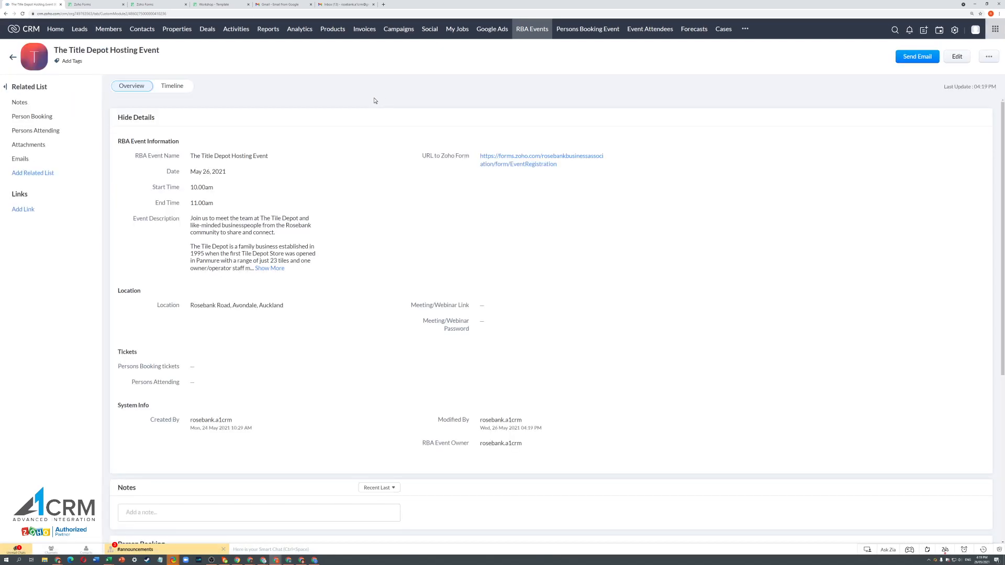
left_click(95, 4)
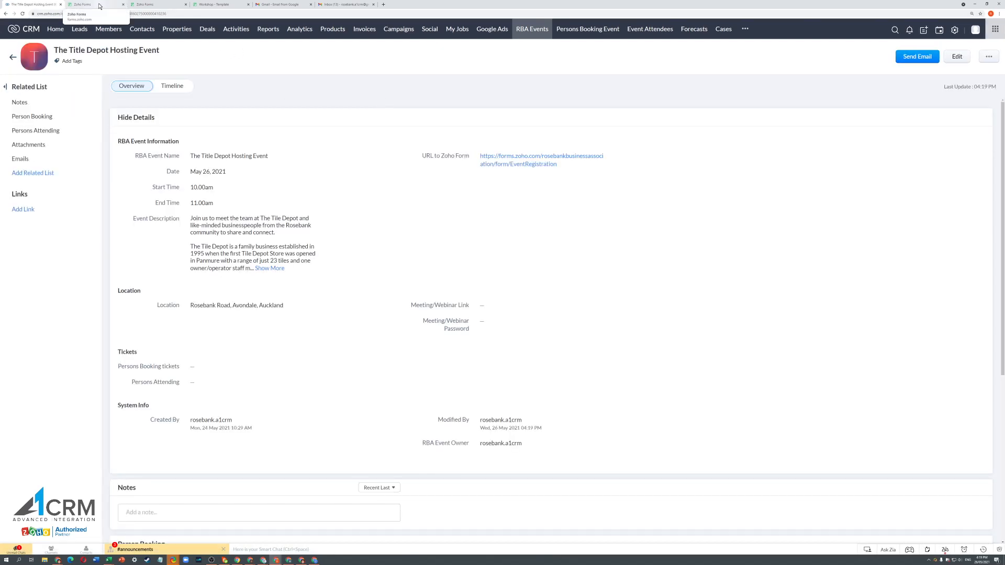
- Bring up the more-options menu for the Workshop - Template form in My Forms
mouse_move(276, 84)
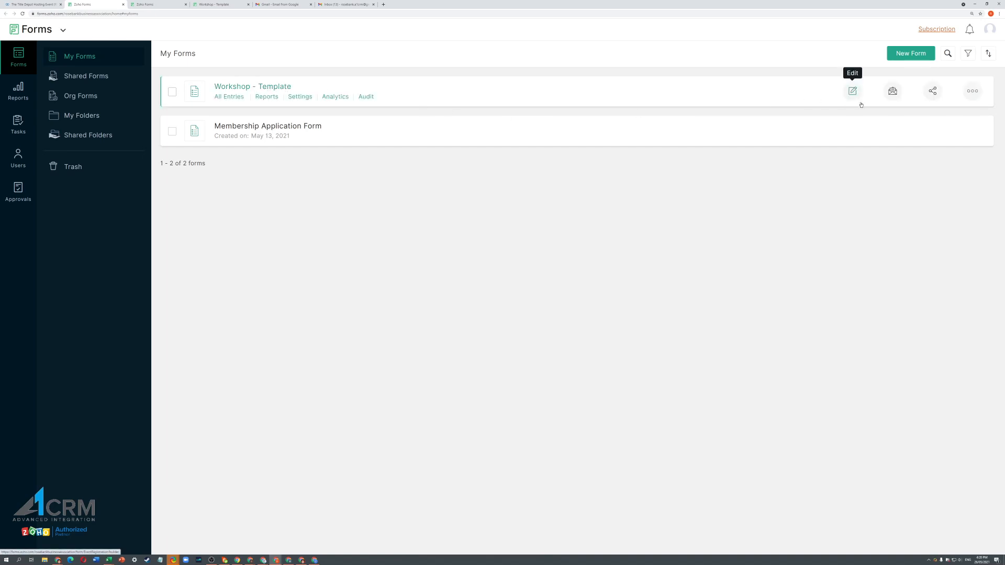
left_click(971, 92)
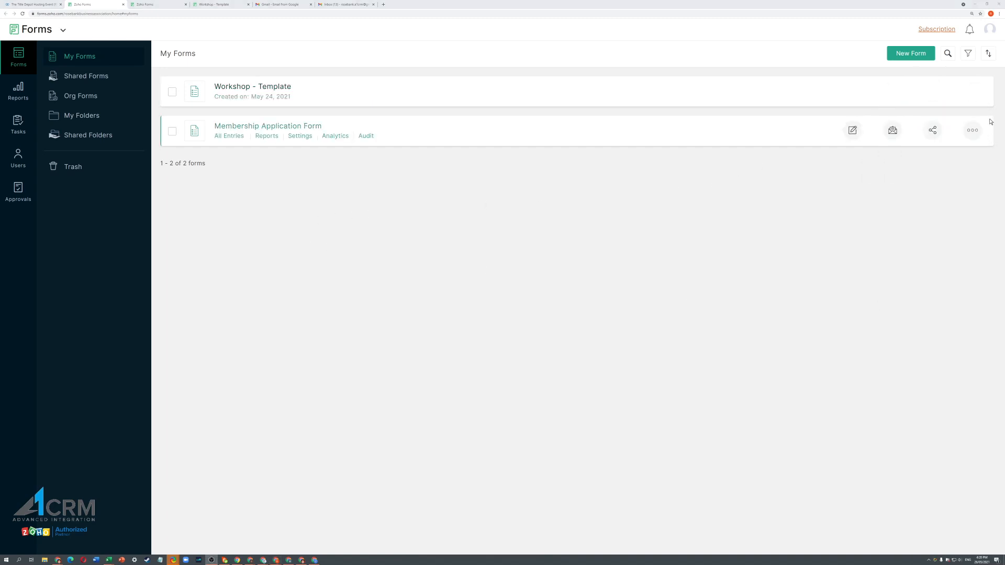
mouse_move(971, 92)
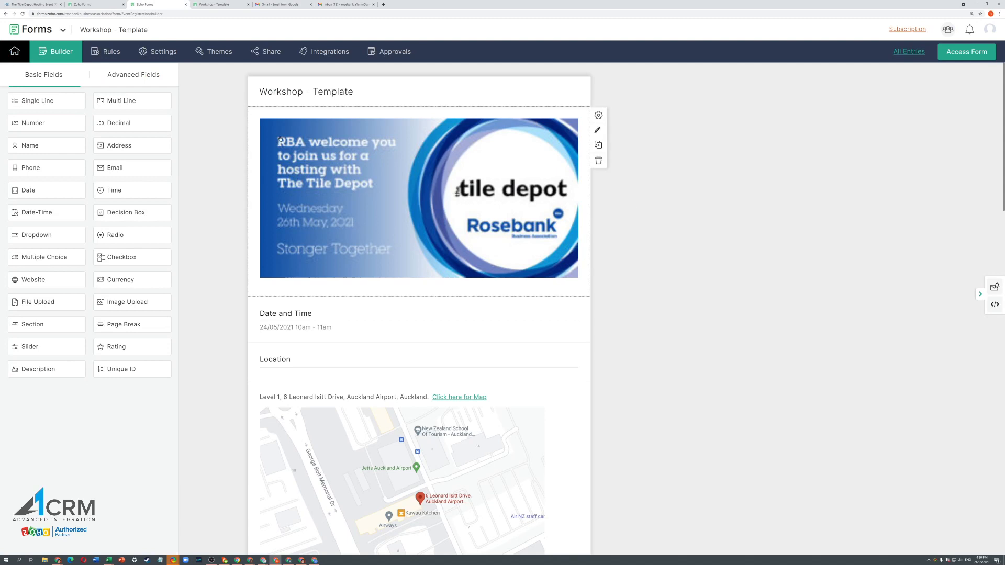
left_click(332, 193)
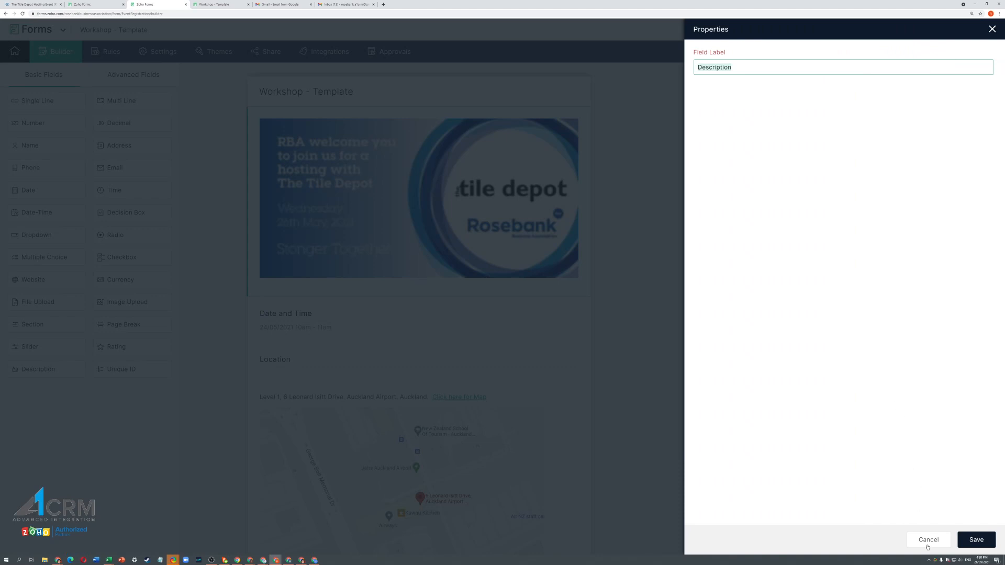
left_click(928, 544)
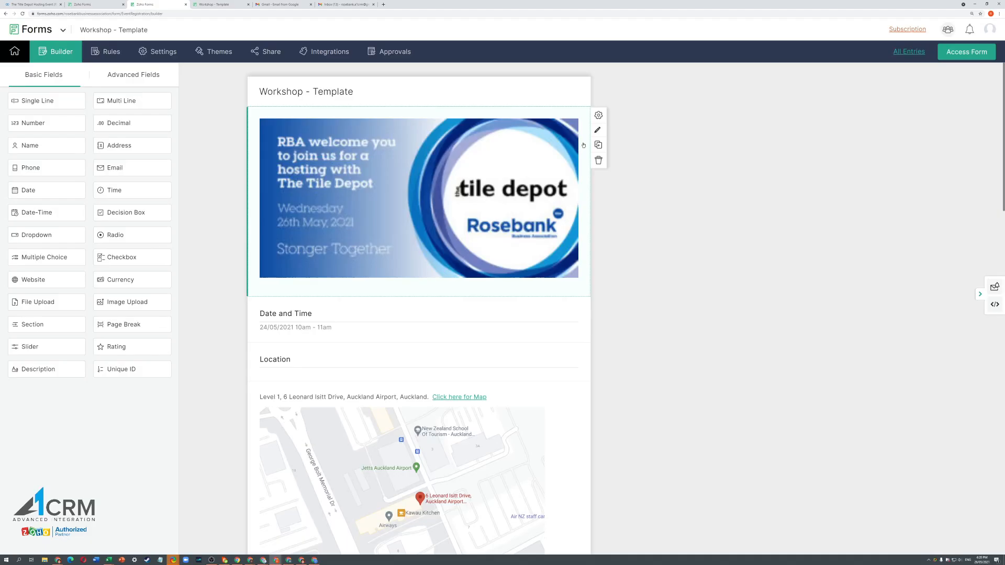
left_click(598, 130)
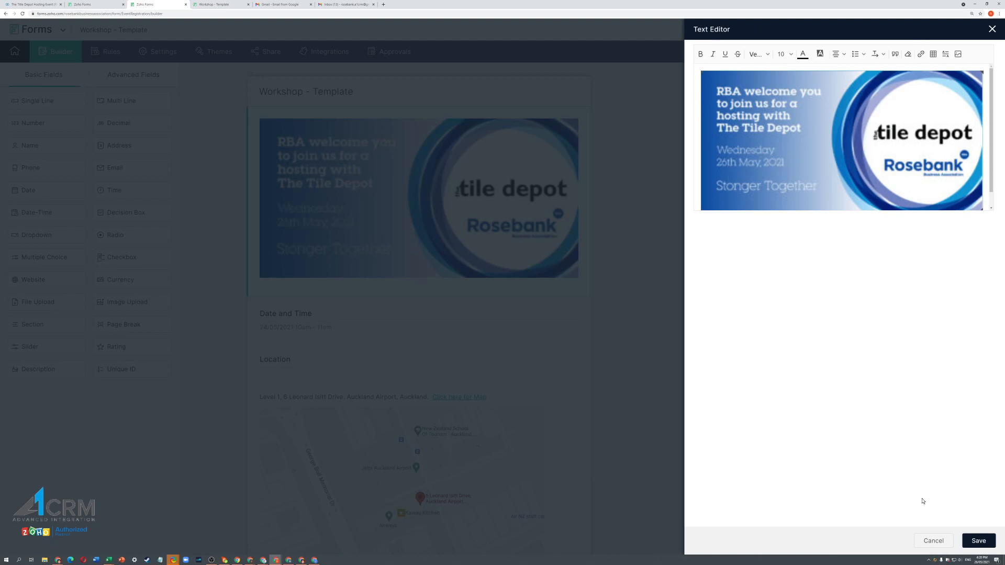
left_click(933, 541)
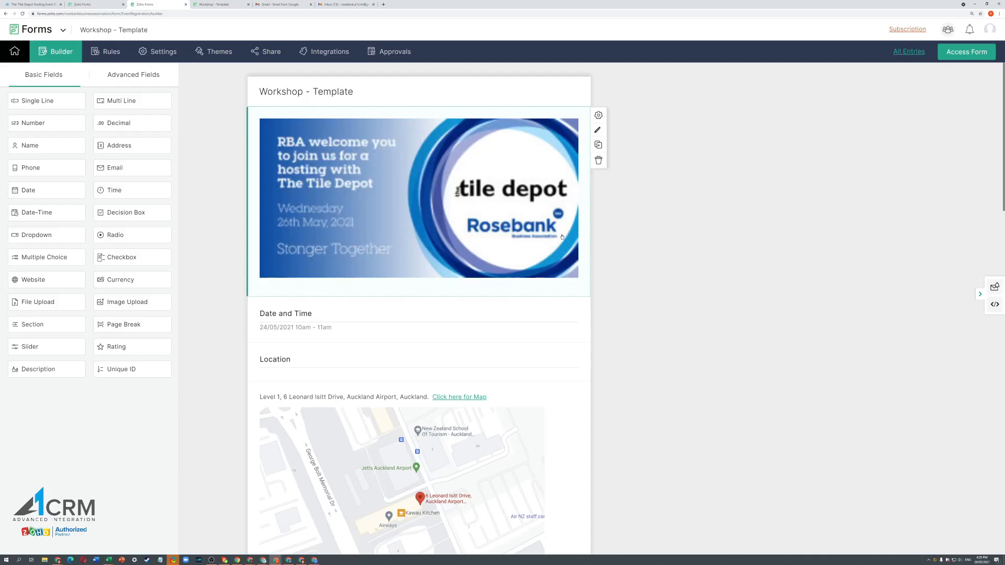
scroll(350, 183, "down", 3)
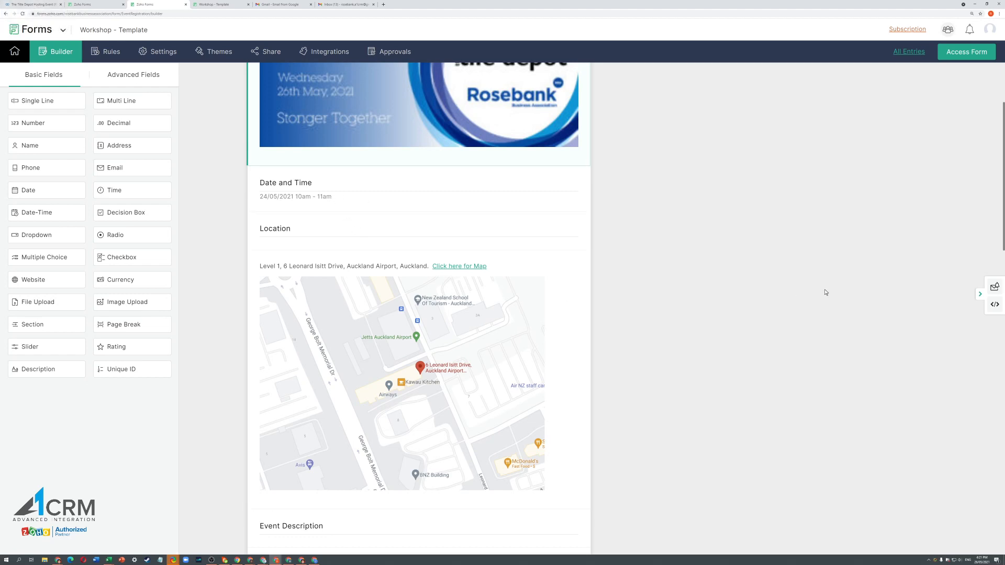
- Inspect the location/map and event description blocks without changes, then scroll down to Tickets
scroll(824, 292, "down", 2)
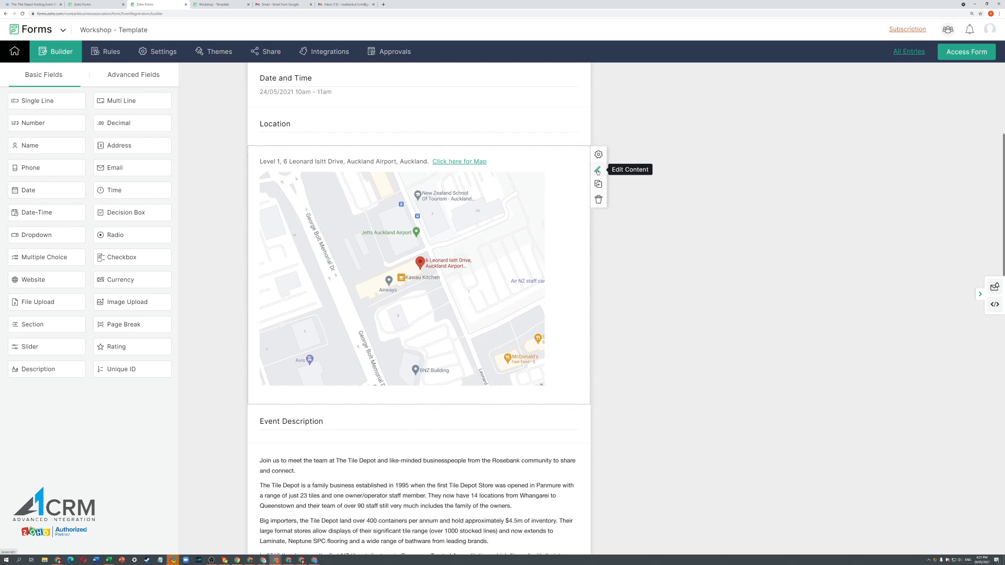
left_click(597, 170)
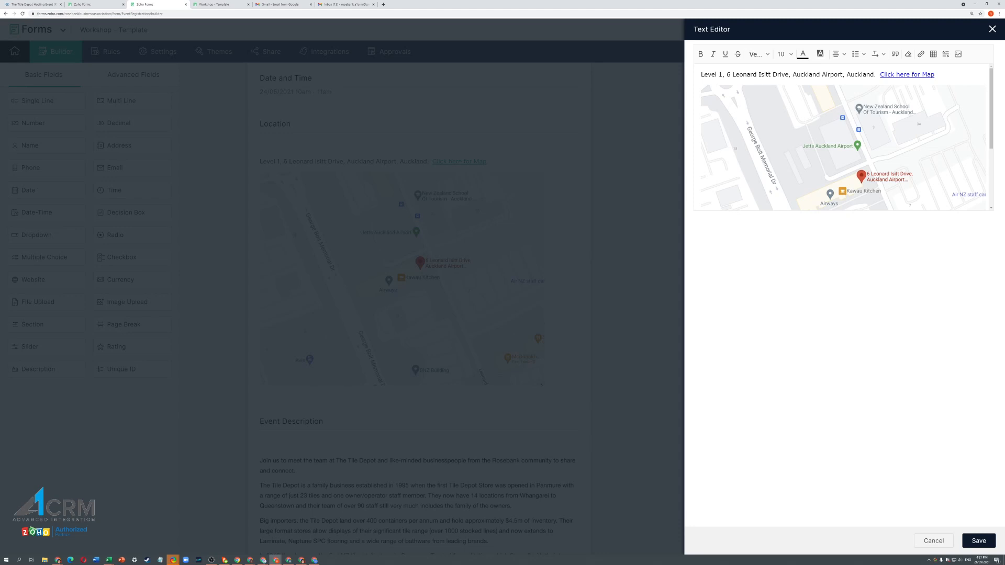
left_click(933, 540)
scroll(434, 216, "down", 5)
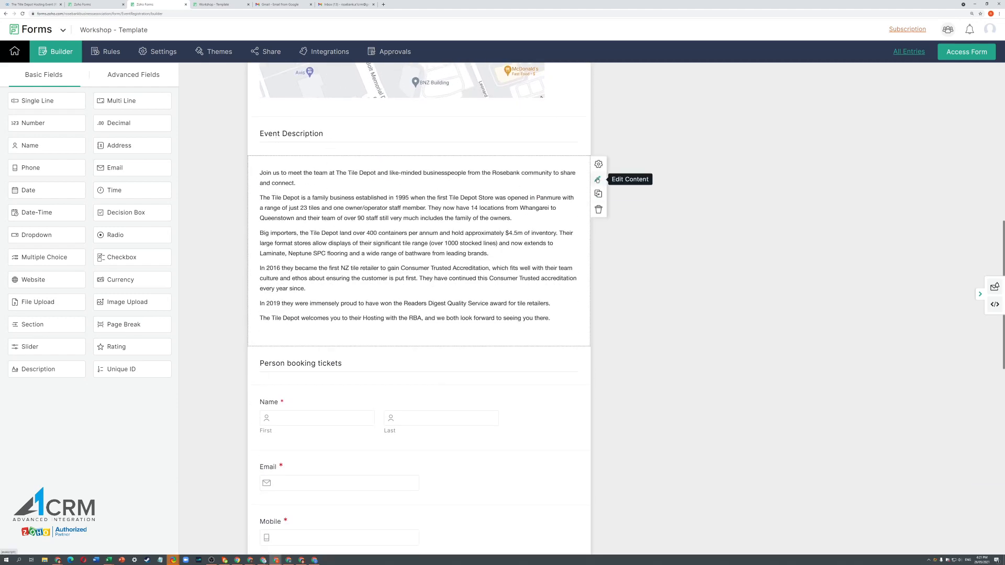
left_click(597, 179)
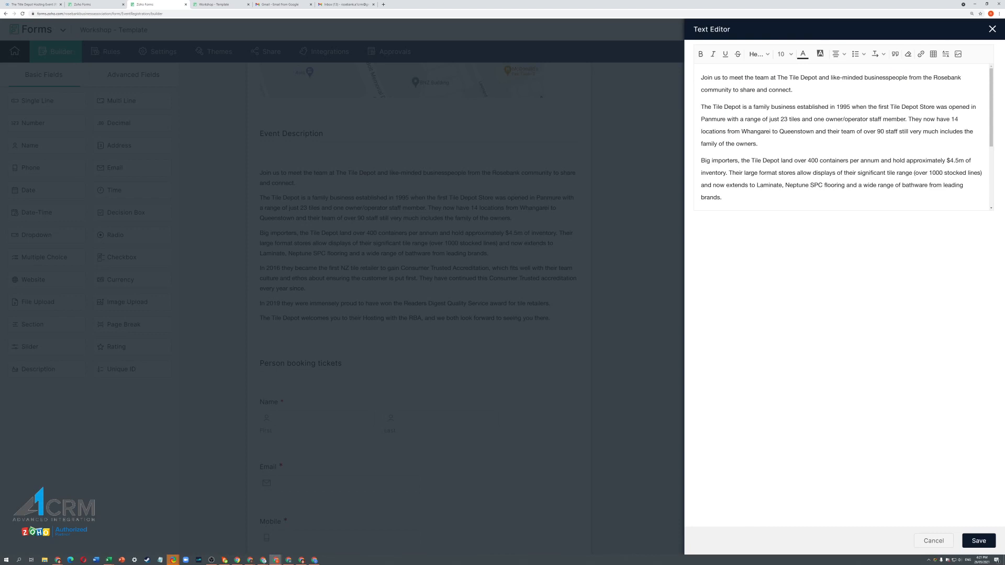
left_click(933, 540)
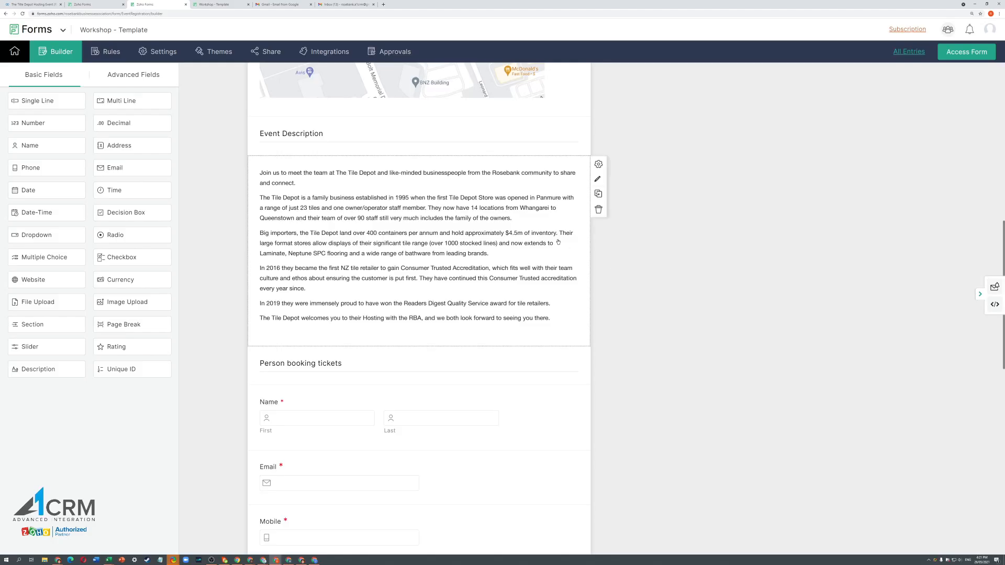
scroll(506, 244, "down", 3)
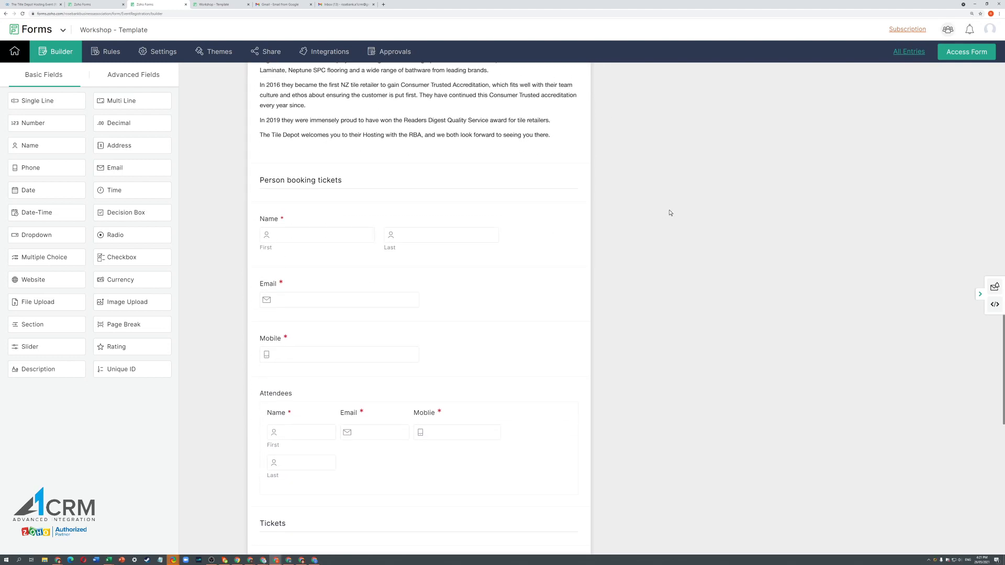
scroll(670, 213, "down", 2)
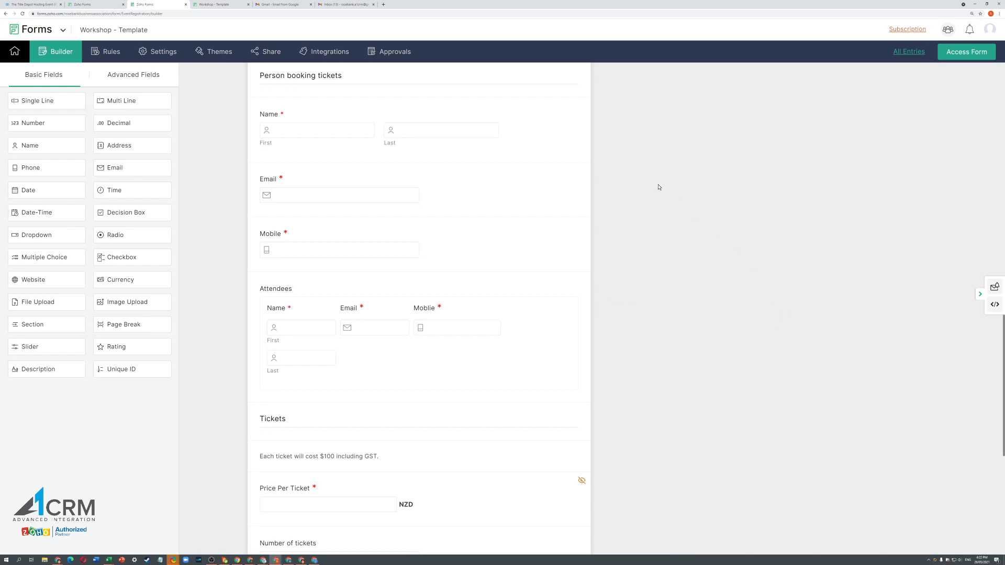
scroll(658, 187, "down", 1)
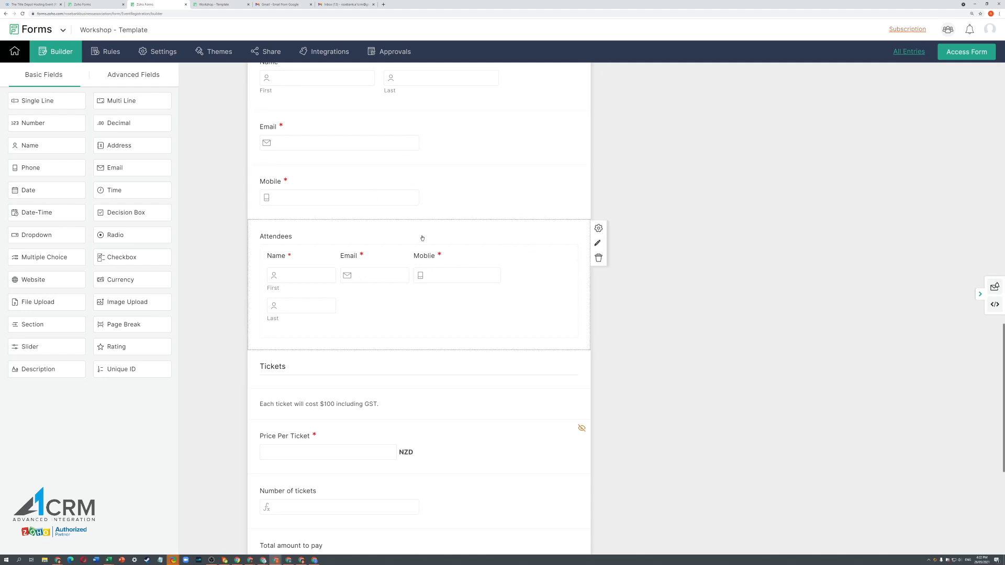
scroll(722, 287, "down", 4)
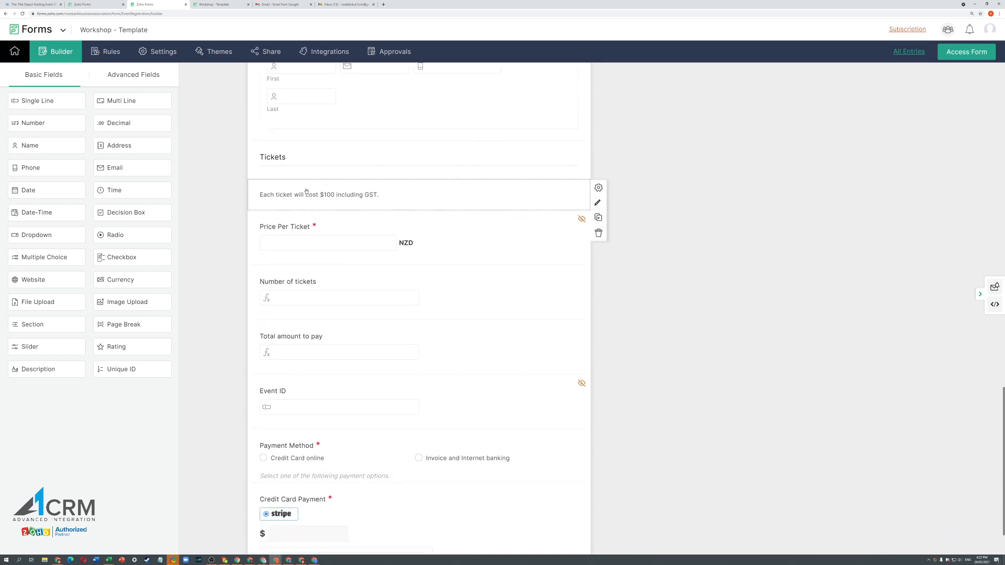
- Save the ticket price note and change Price Per Ticket's initial value from 0.50 to 100
left_click(597, 203)
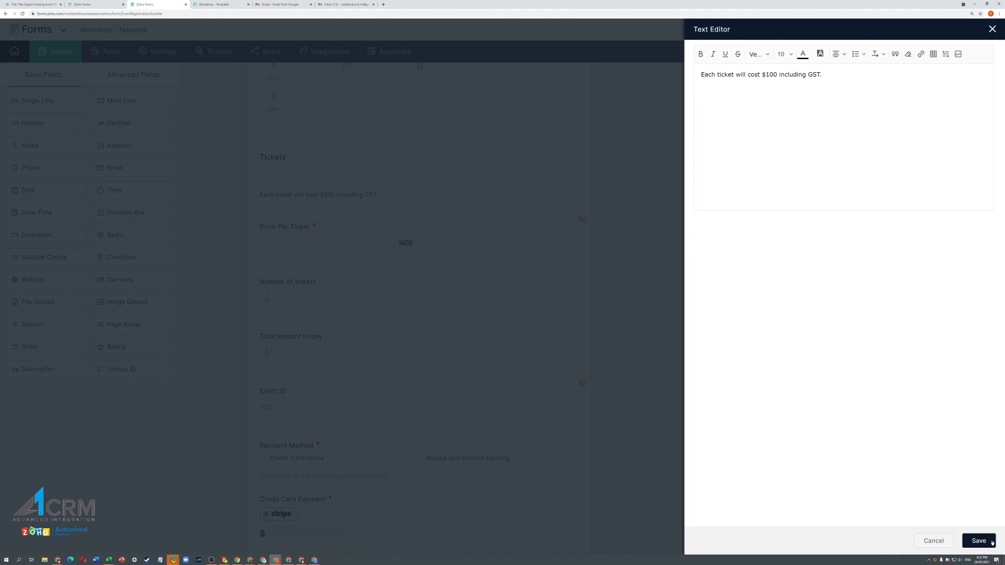
left_click(991, 541)
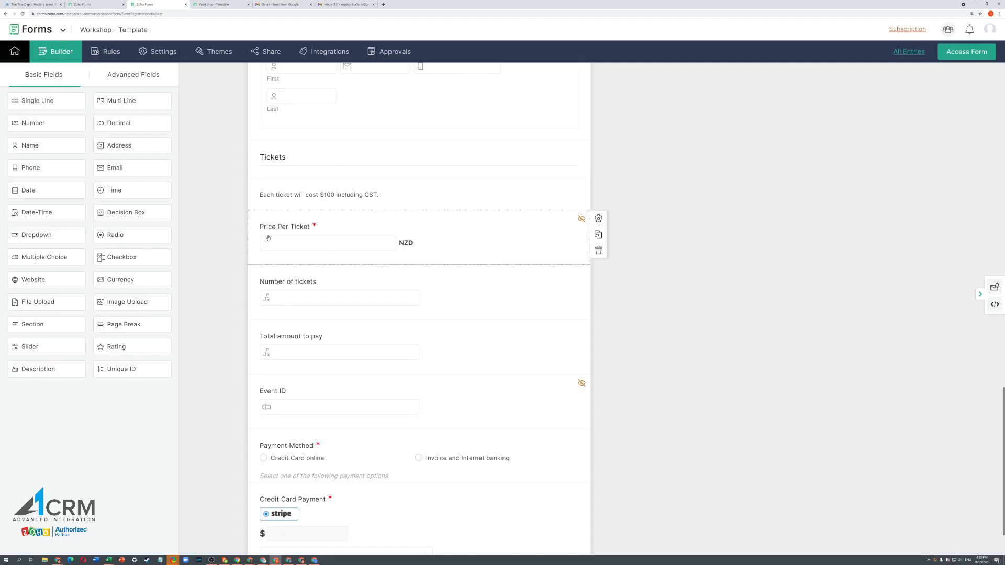
left_click(291, 243)
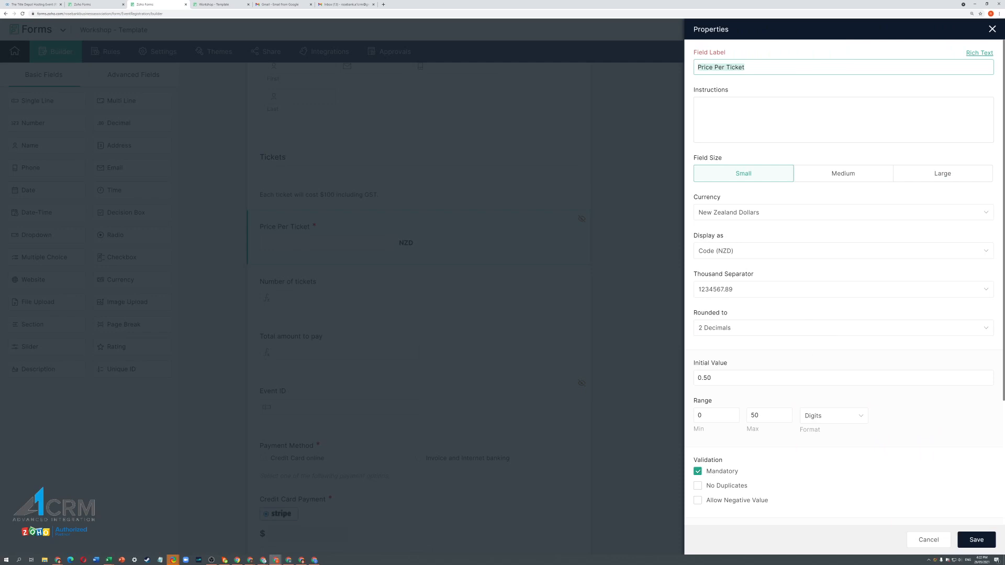
left_click(713, 378)
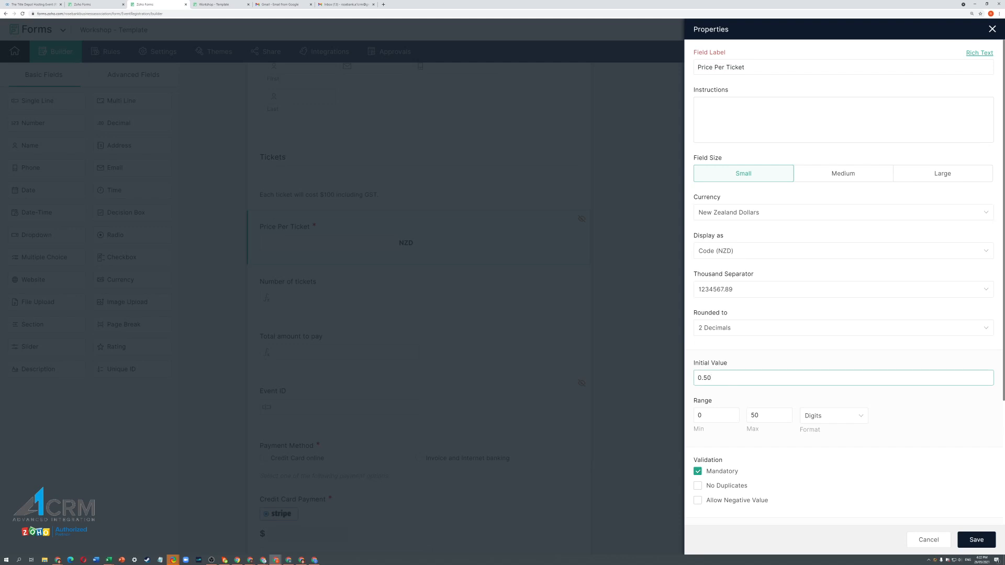
left_click_drag(713, 378, 685, 381)
type("100")
left_click(972, 541)
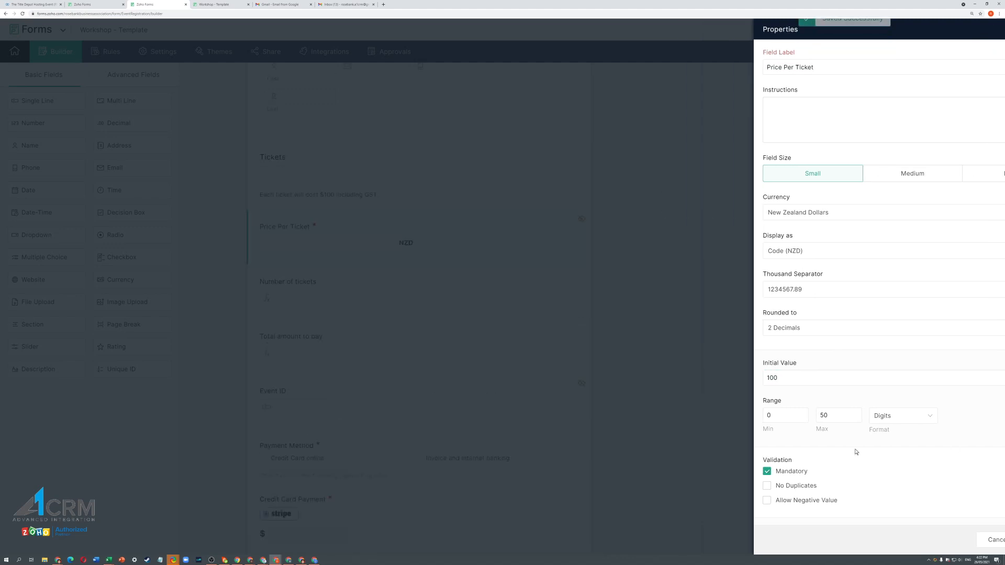
scroll(399, 290, "down", 1)
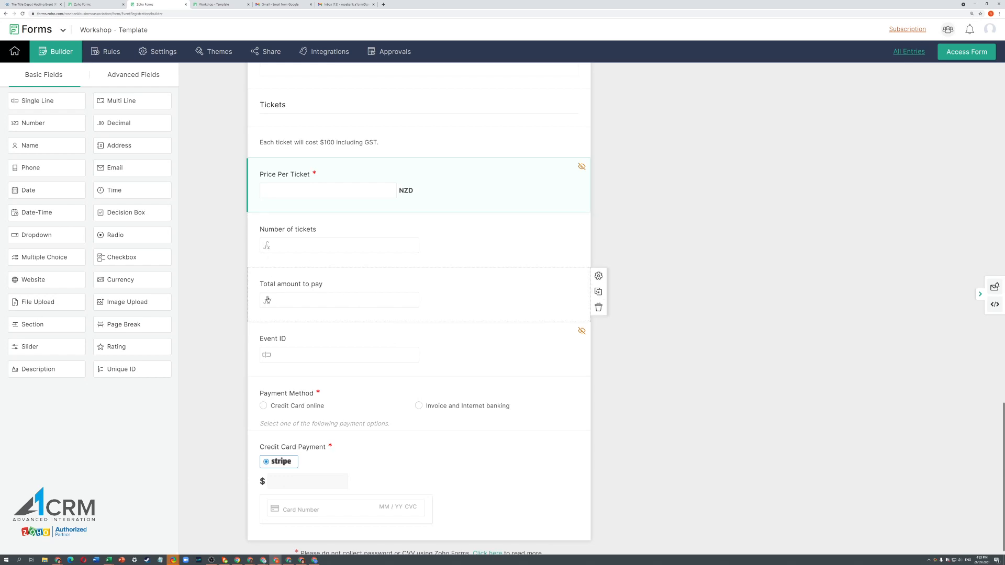
- Open the Event ID field settings and copy the record ID from the CRM event's URL
scroll(487, 302, "down", 1)
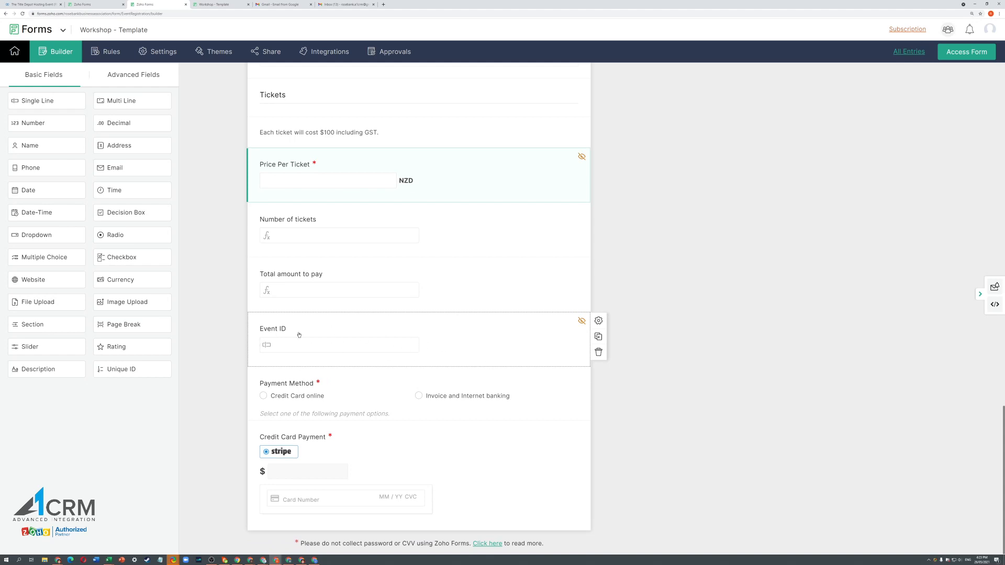
left_click(485, 338)
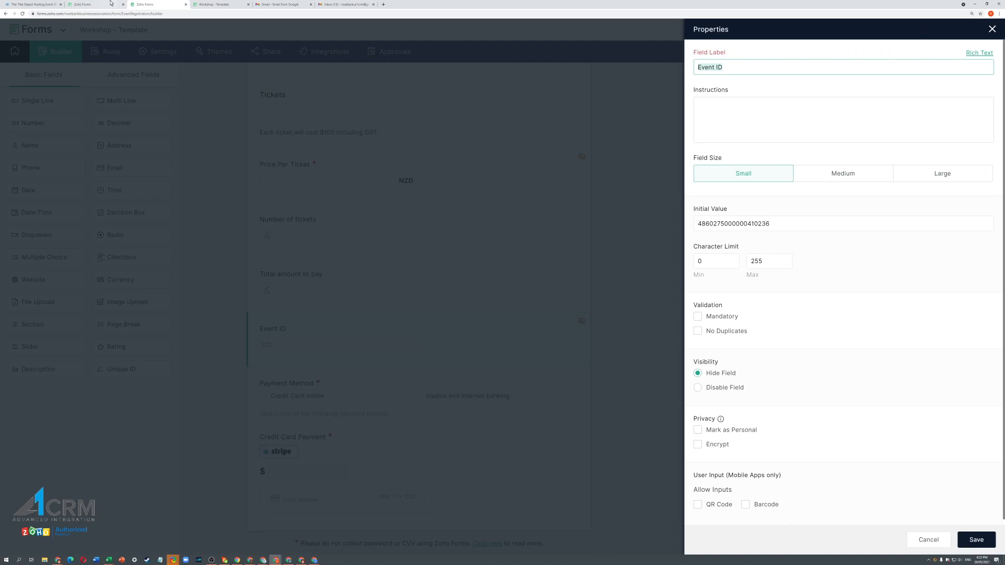
left_click(34, 4)
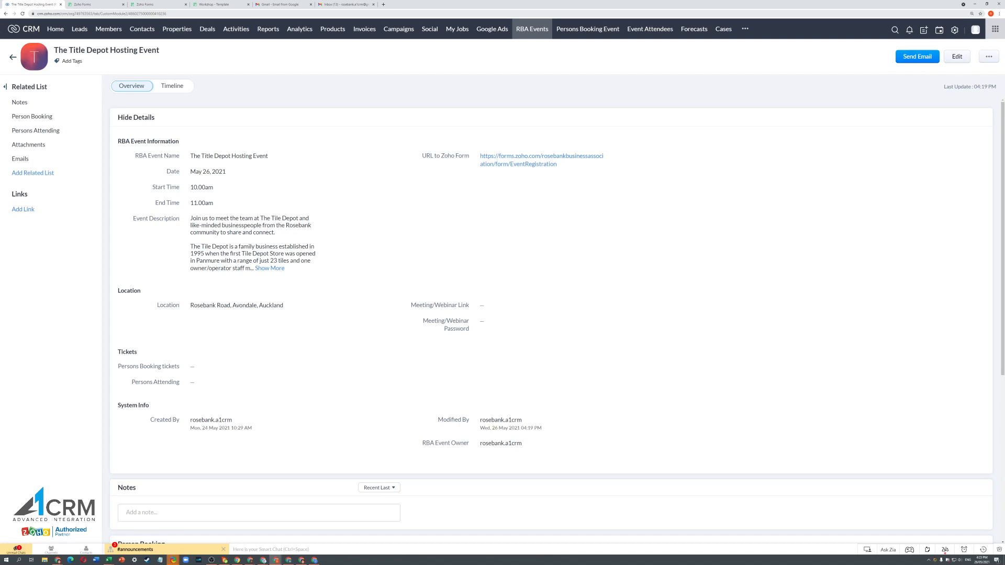
left_click_drag(140, 14, 178, 13)
right_click(160, 15)
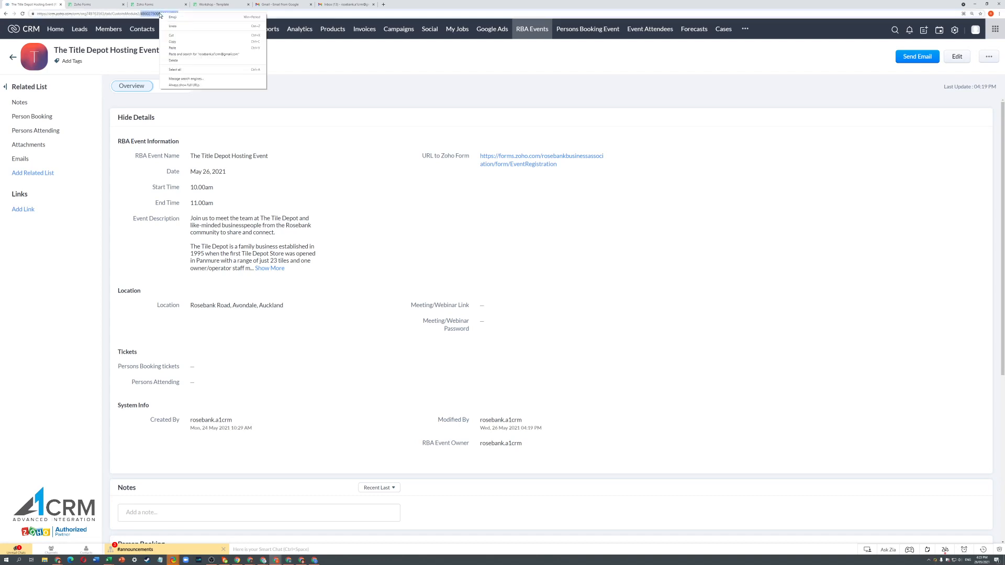
left_click(175, 42)
- Confirm the record ID as Event ID's initial value, save, and close the settings
left_click(106, 6)
left_click(146, 5)
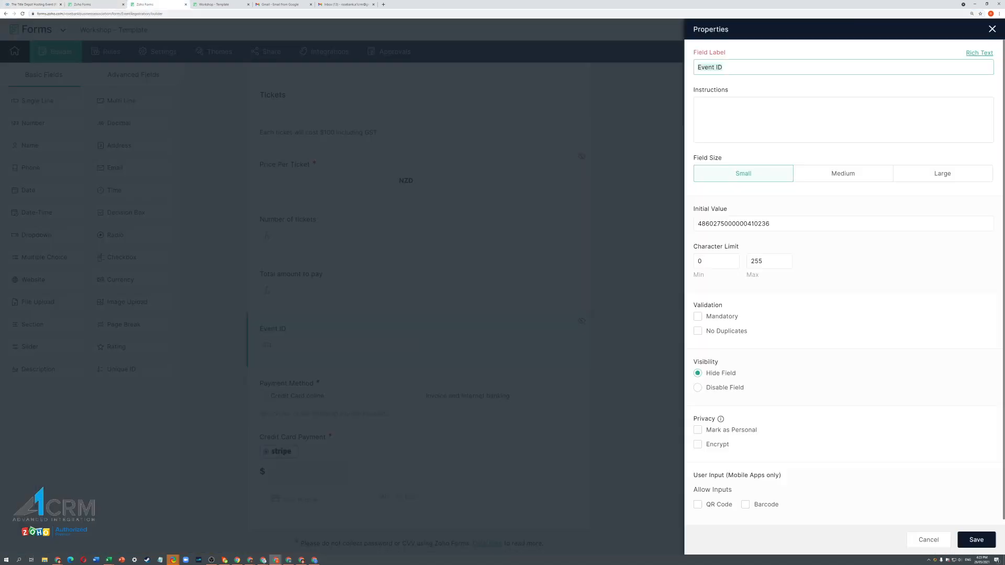
left_click(773, 223)
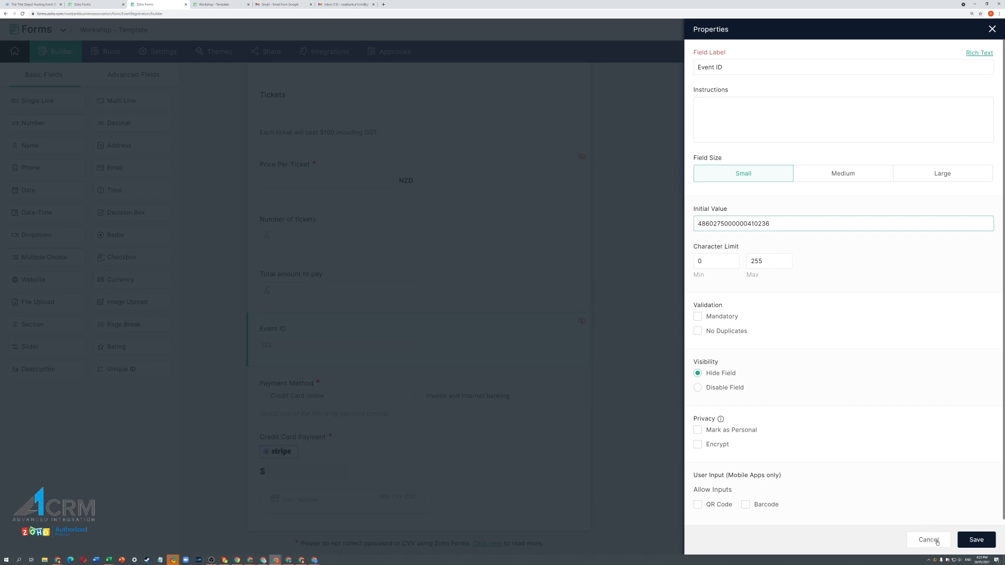
left_click(972, 539)
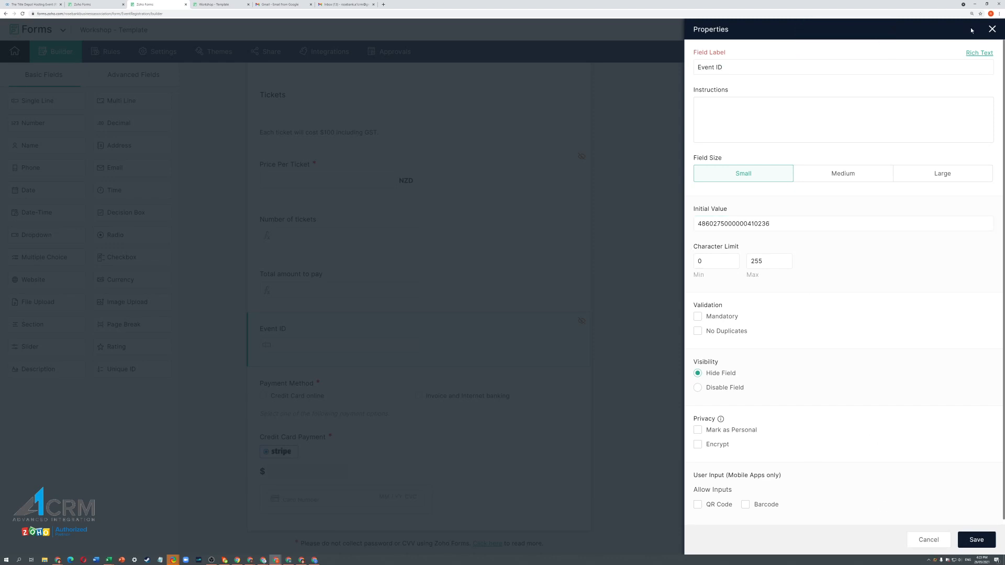
left_click(991, 29)
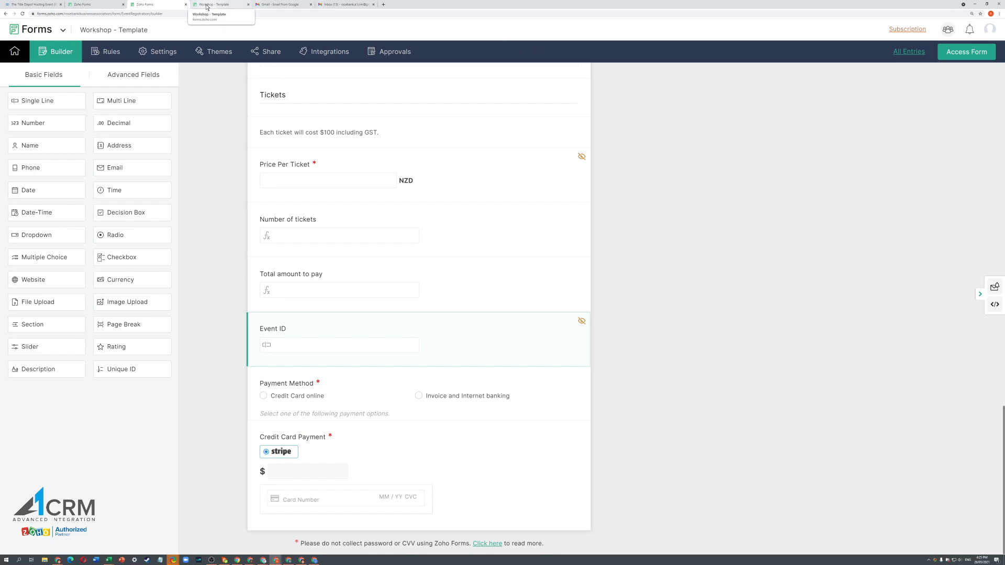
- Open the published Workshop - Template form and scroll down to the booking fields
left_click(215, 5)
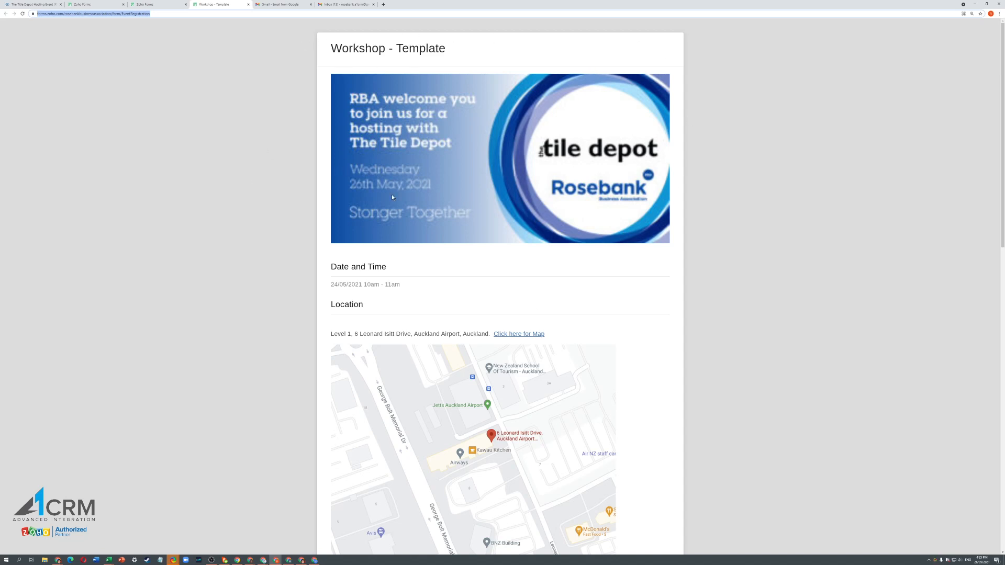
scroll(391, 193, "down", 5)
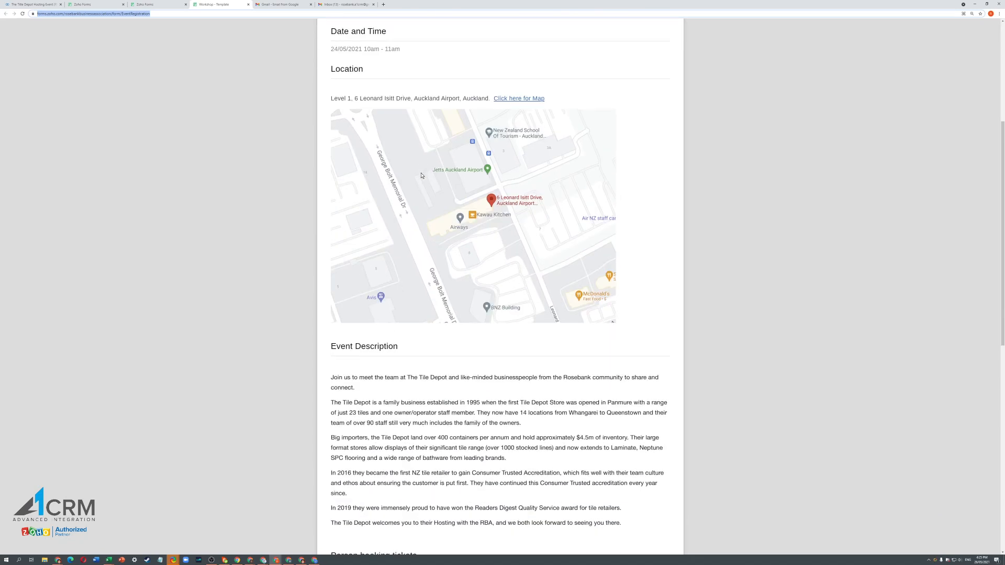
scroll(421, 175, "down", 10)
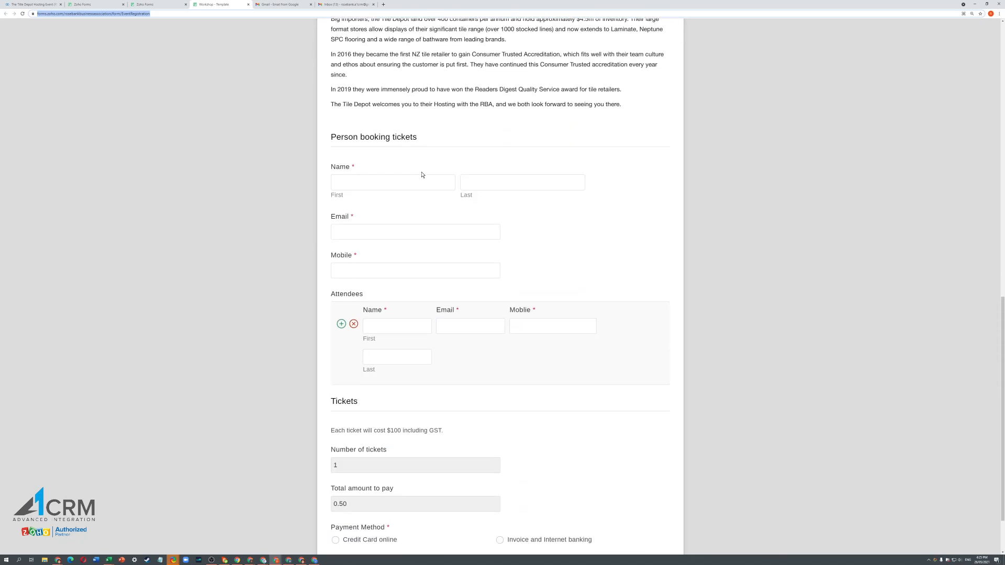
- Enter the booker's first name, last name, email from clipboard history, and trimmed mobile number
left_click(367, 129)
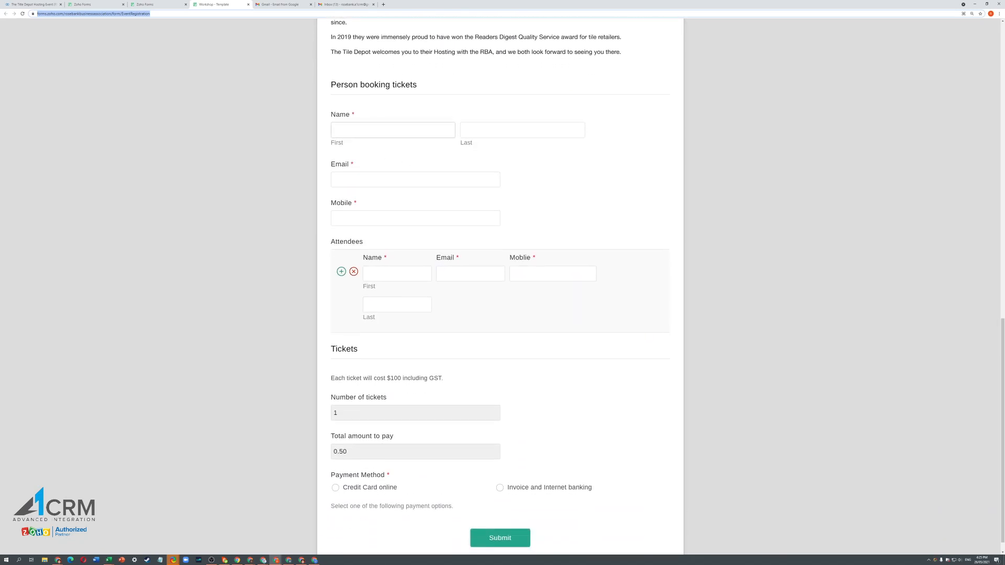
left_click(367, 129)
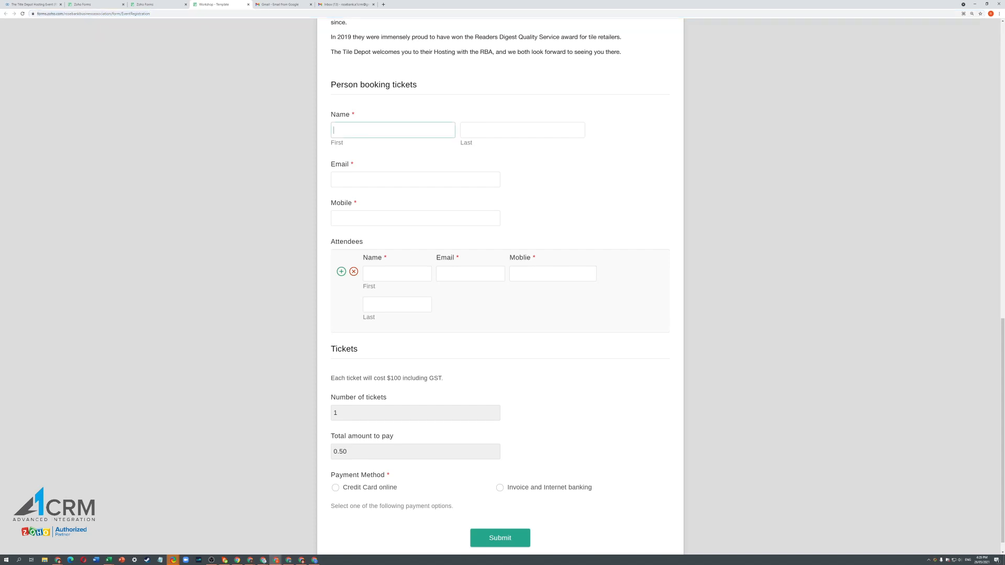
key("Tab")
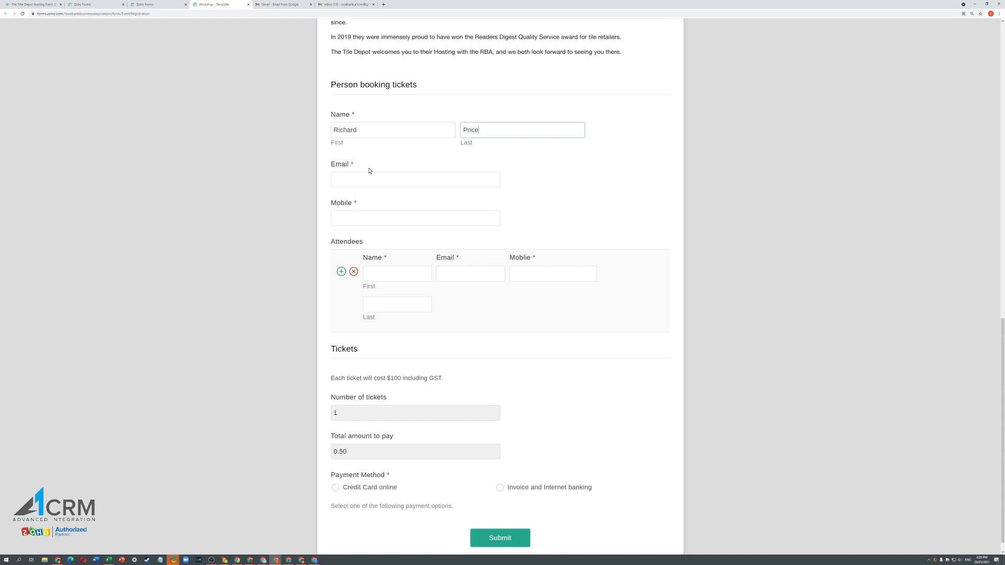
left_click(369, 179)
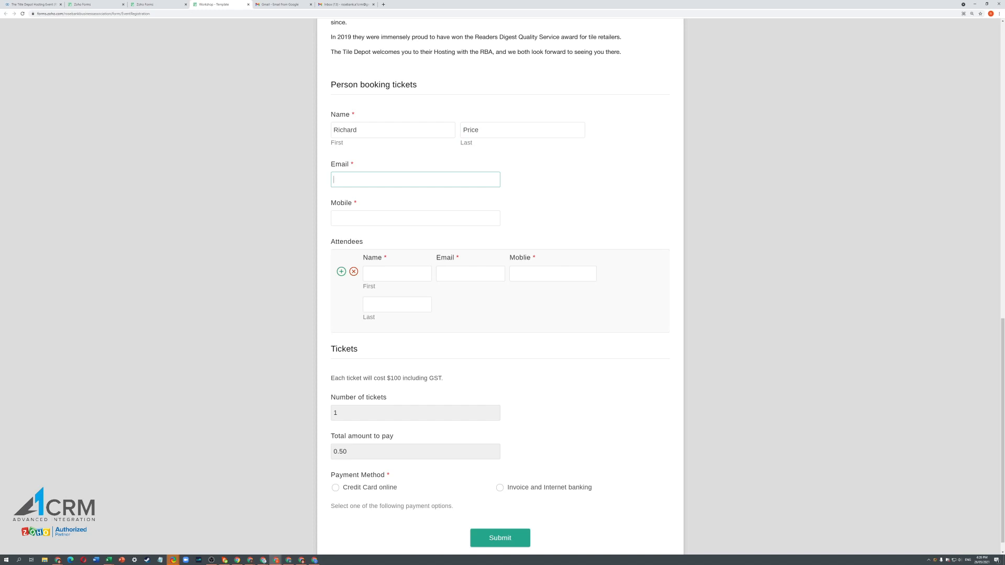
key("ctrl+v")
key("BackSpace")
key("BackSpace")
key("BackSpace")
key("BackSpace")
key("BackSpace")
key("BackSpace")
key("BackSpace")
key("BackSpace")
key("BackSpace")
key("BackSpace")
key("BackSpace")
key("BackSpace")
key("BackSpace")
key("BackSpace")
key("BackSpace")
key("BackSpace")
key("BackSpace")
key("BackSpace")
key("BackSpace")
key("super+v")
key("Down")
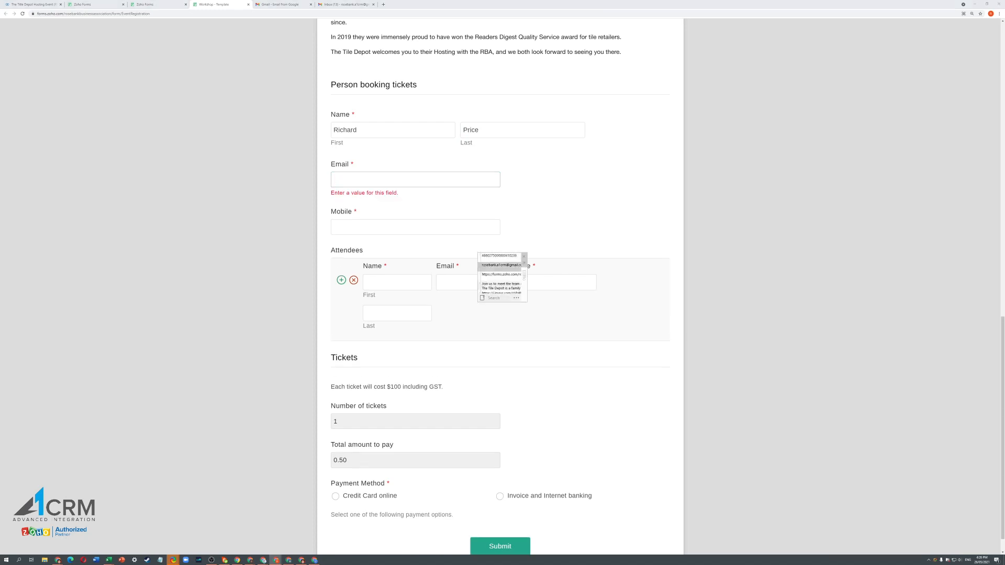
key("Return")
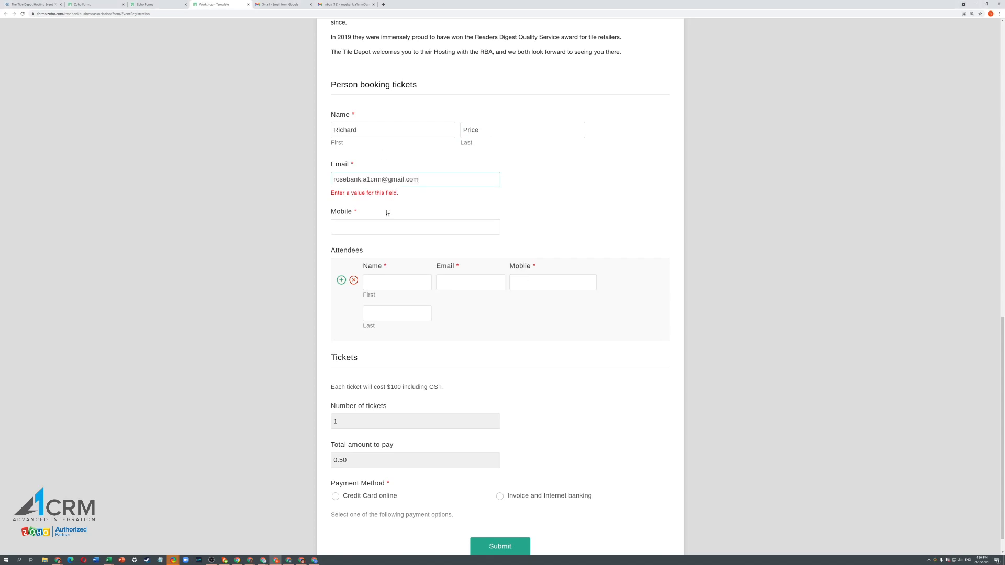
key("Tab")
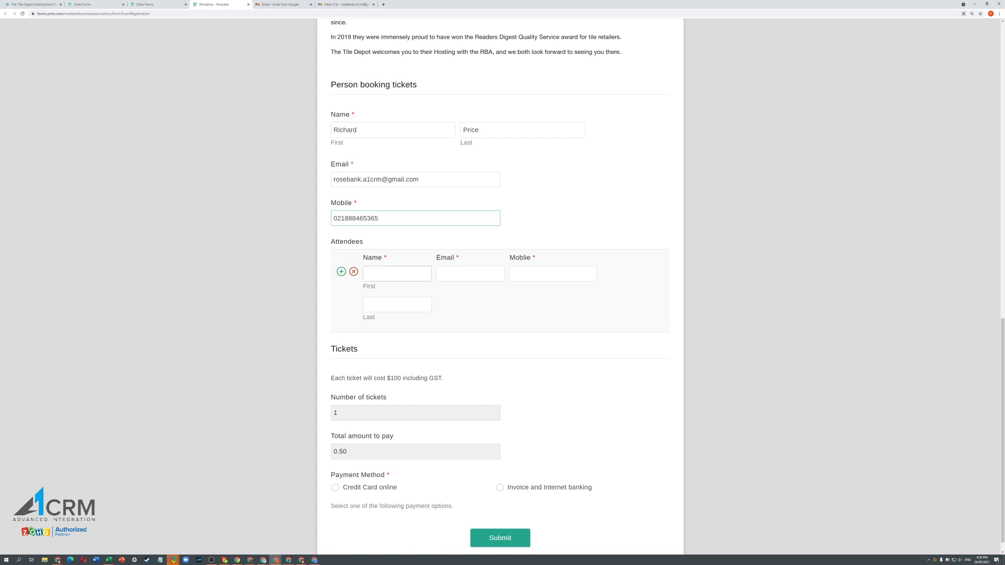
- Fill the first attendee's first name, last name, email and mobile, then add a second attendee row
key("Tab")
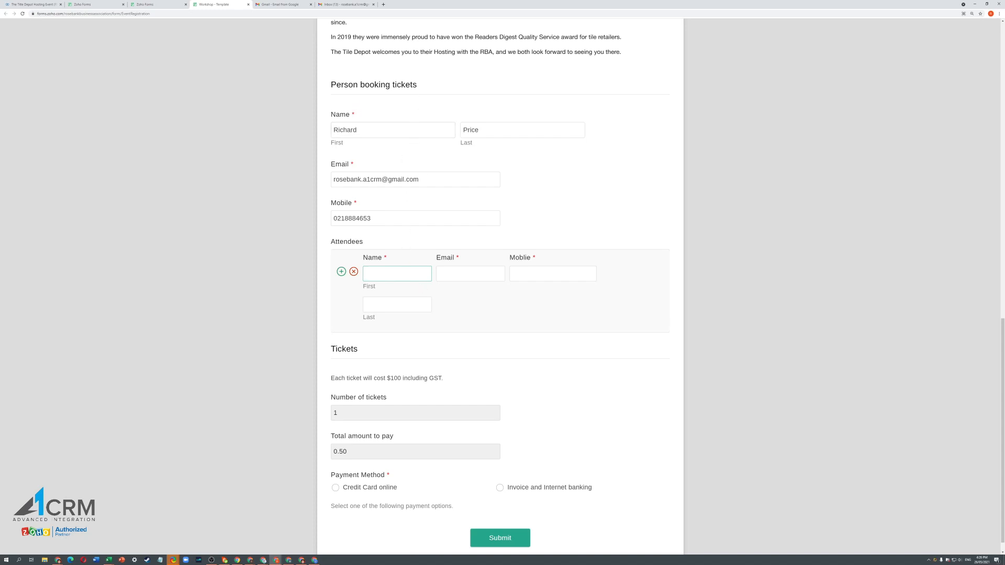
key("Tab")
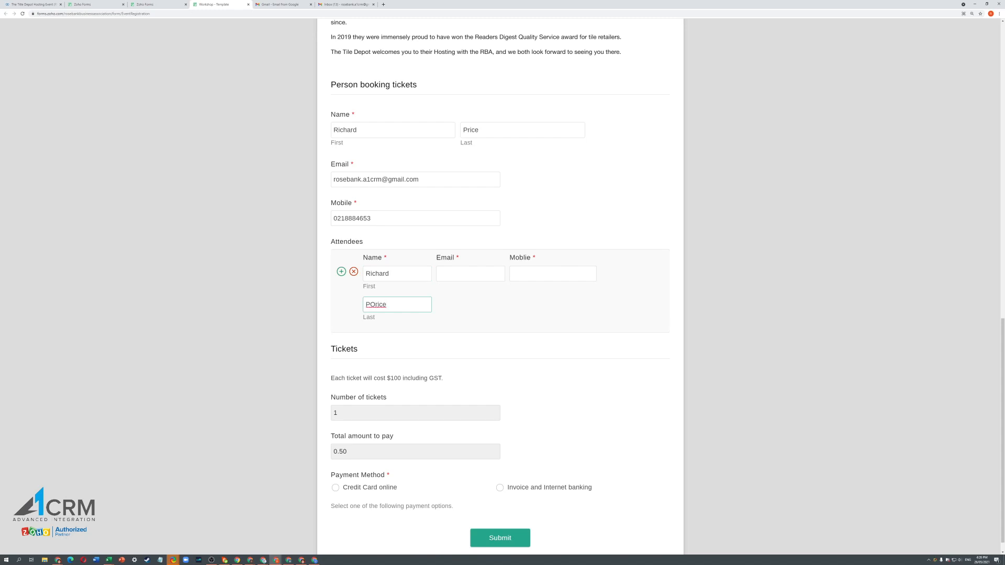
left_click(375, 304)
key("BackSpace")
key("Tab")
key("ctrl+v")
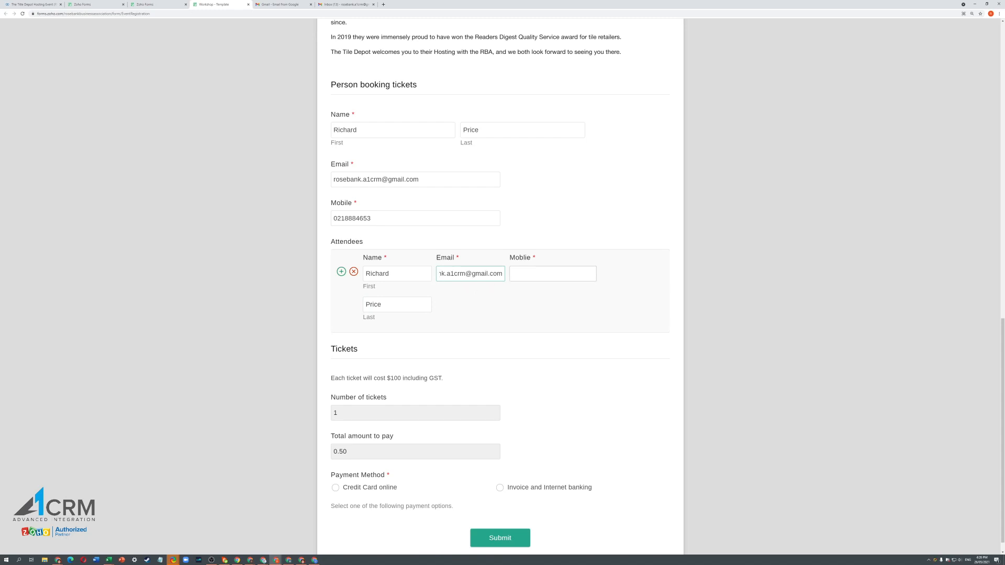
key("Tab")
type("0218345")
left_click(795, 300)
left_click(341, 272)
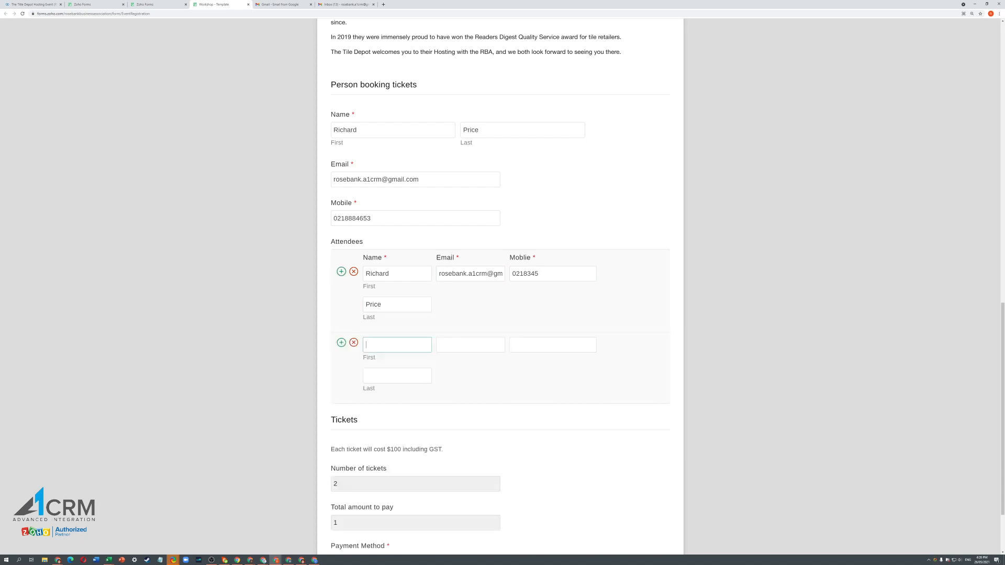
- Enter the second attendee's first and last name, a distinct email and a mobile number
left_click(384, 374)
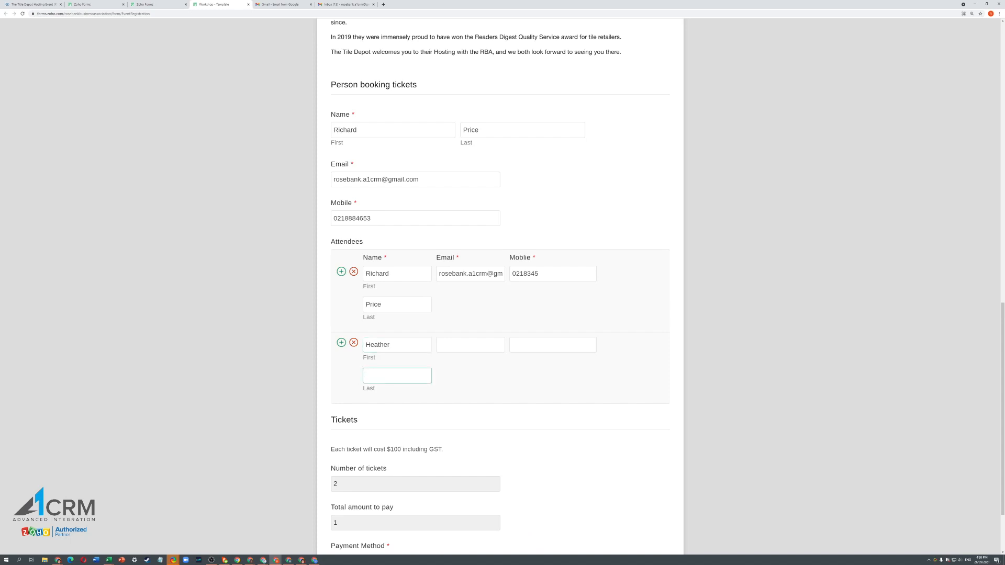
key("Tab")
key("ctrl+v")
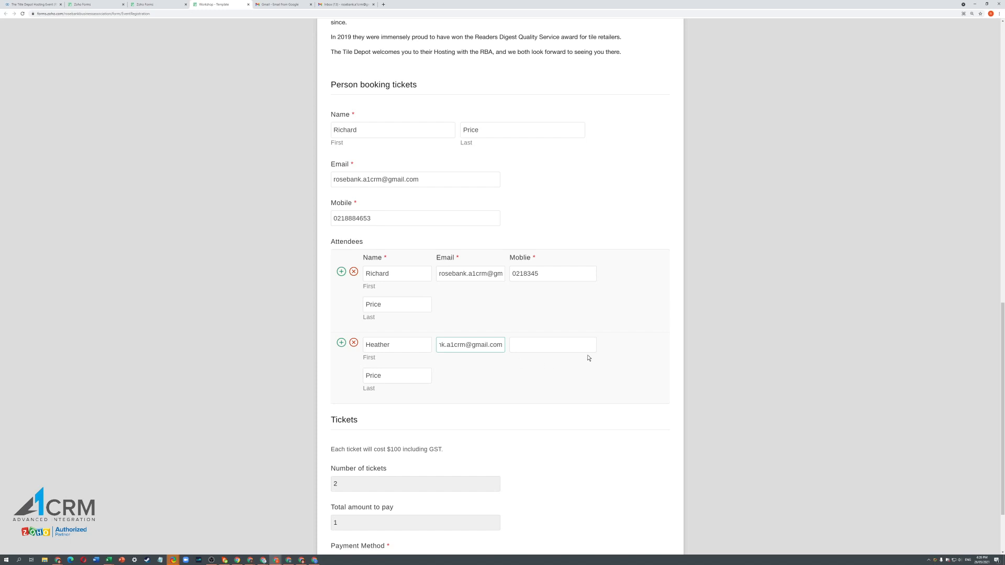
key("Tab")
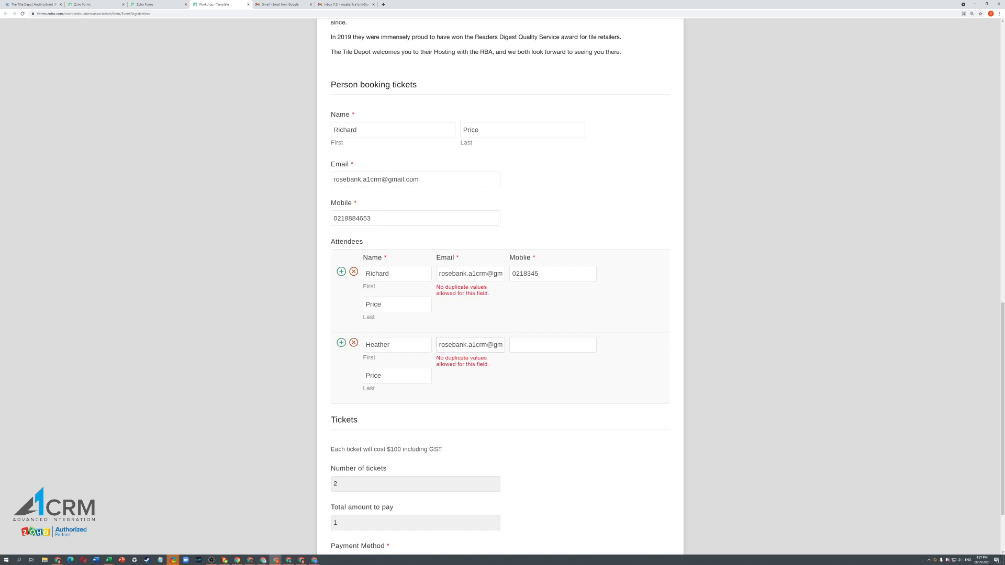
mouse_move(439, 345)
left_mouse_down()
mouse_move(507, 347)
mouse_move(435, 345)
left_mouse_up()
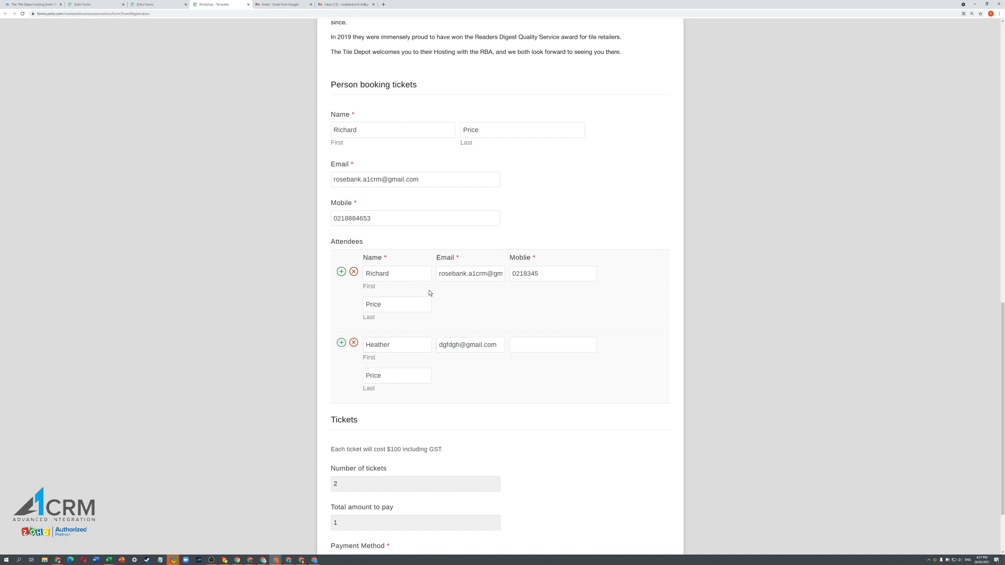
left_click(514, 347)
type("021475")
type("7")
- Choose Invoice and Internet banking as the payment method and submit the registration
scroll(739, 230, "down", 2)
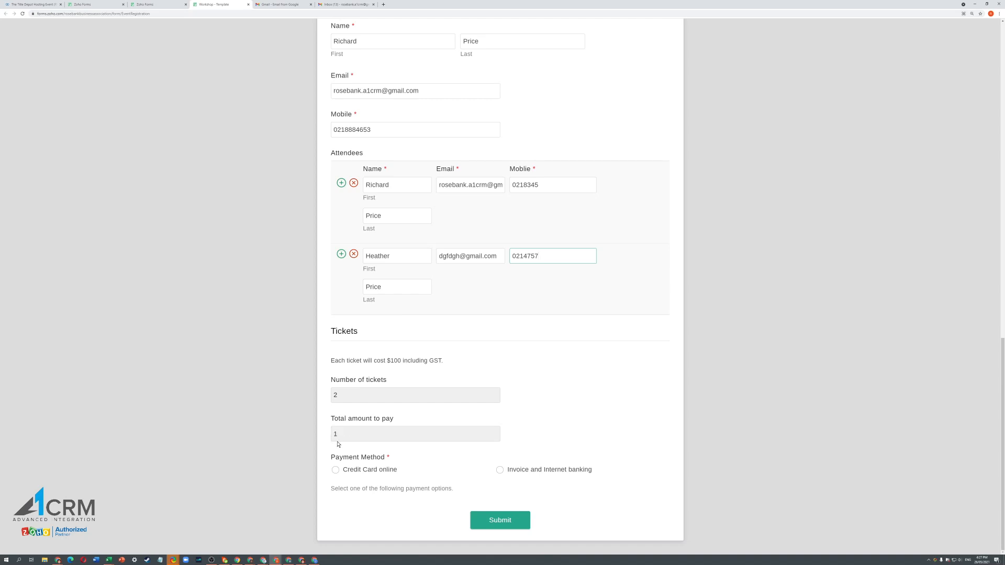
left_click(335, 473)
scroll(334, 460, "down", 2)
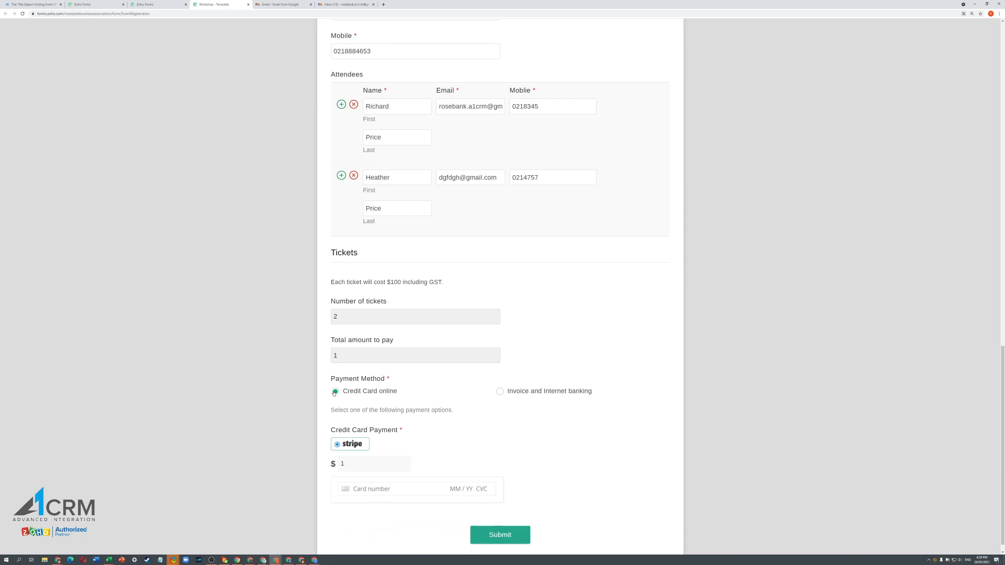
left_click(505, 397)
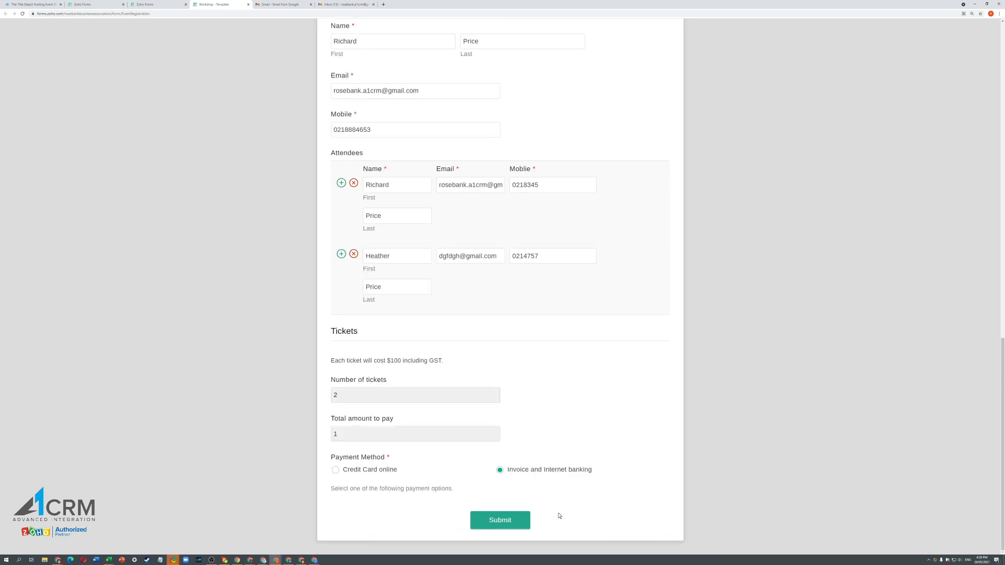
left_click(507, 522)
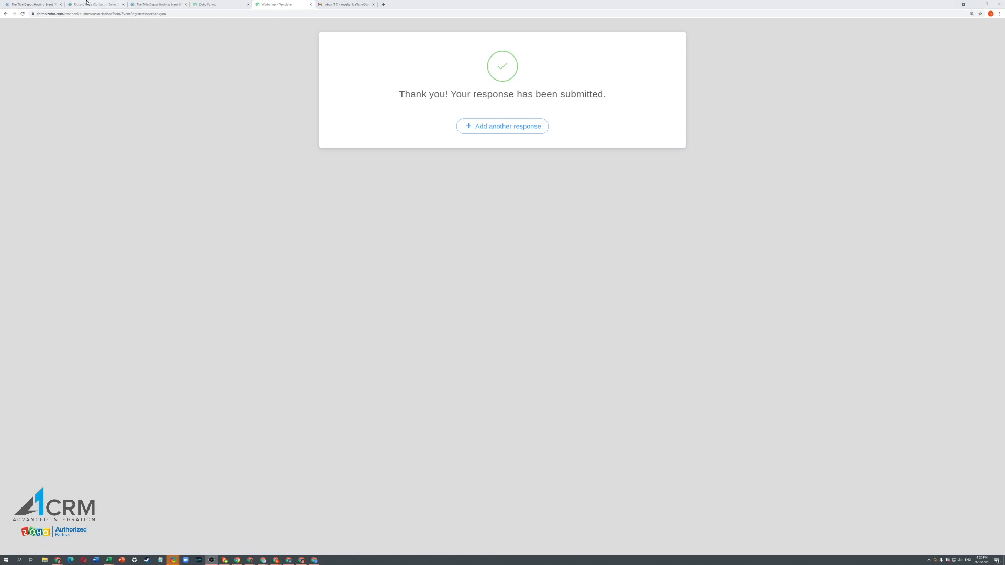
- On The Title Depot Hosting Event record, jump to its Person Booking and Persons Attending lists
left_click(39, 5)
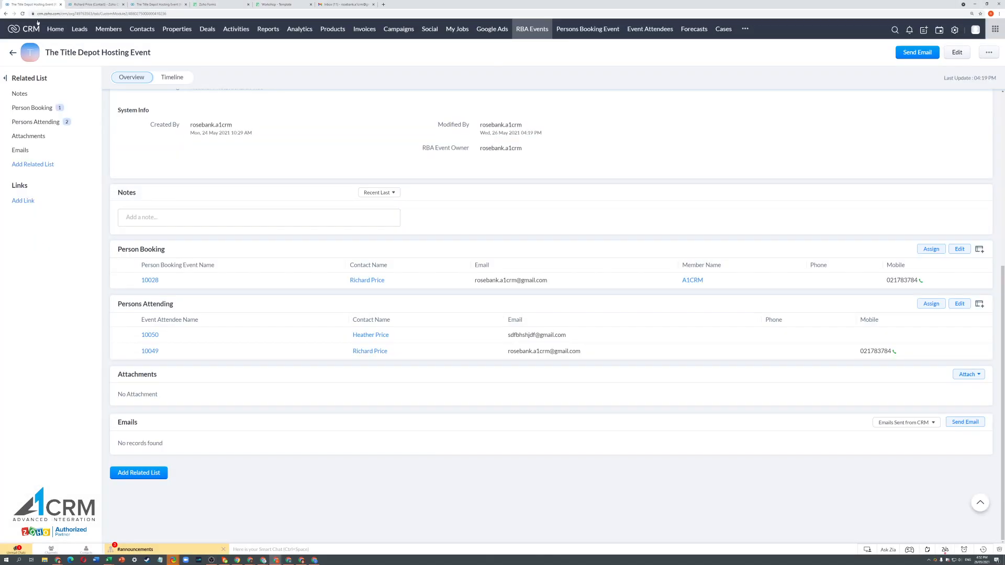
scroll(187, 186, "up", 6)
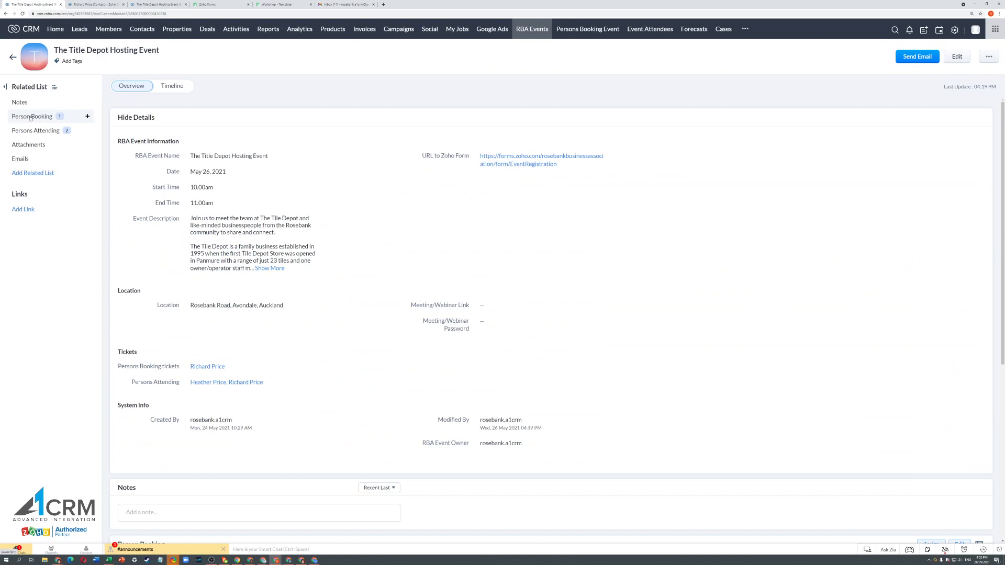
left_click(46, 117)
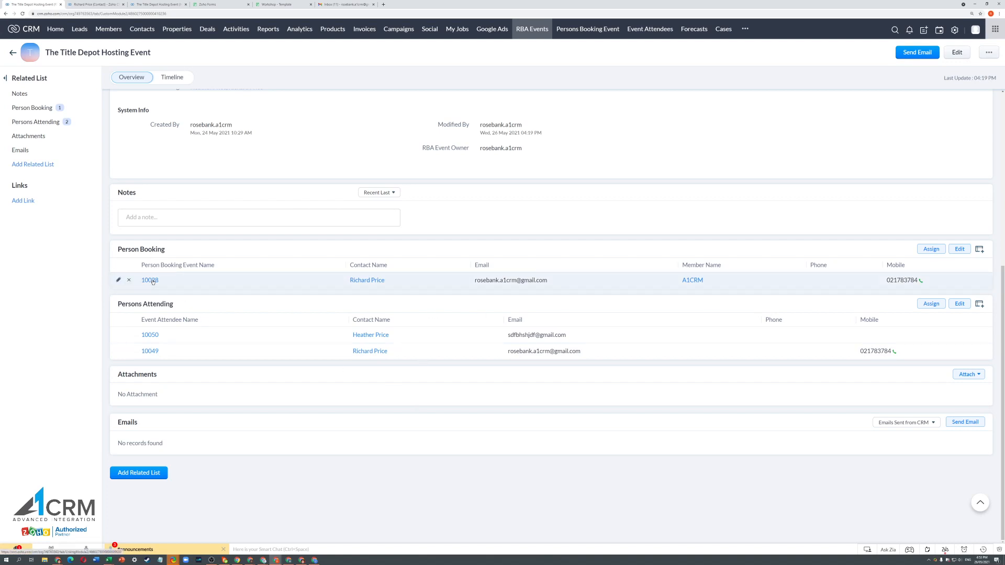
- Review booking 10028 and the second attendee's record, leaving the attendee Status as Booked
left_click(70, 6)
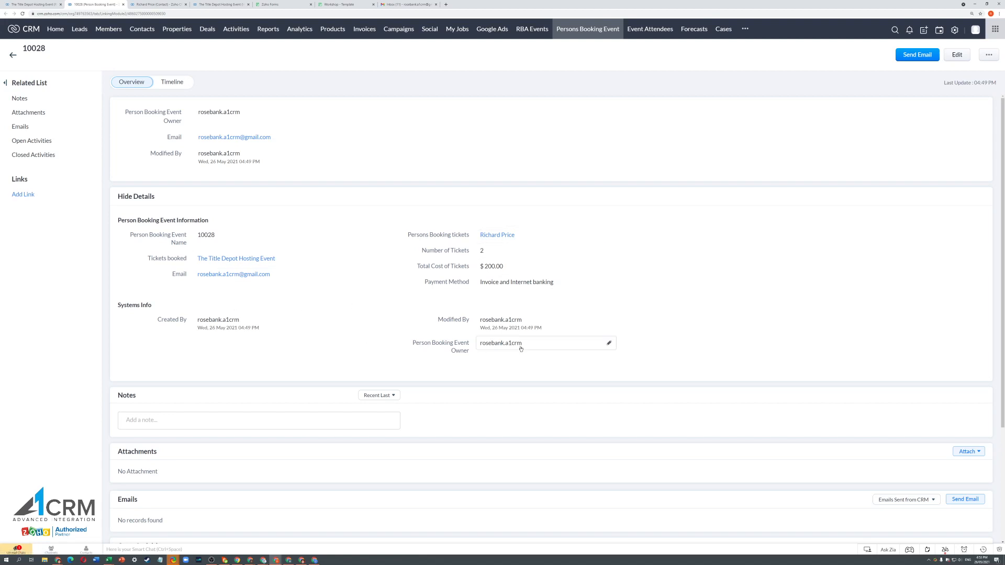
left_click(33, 4)
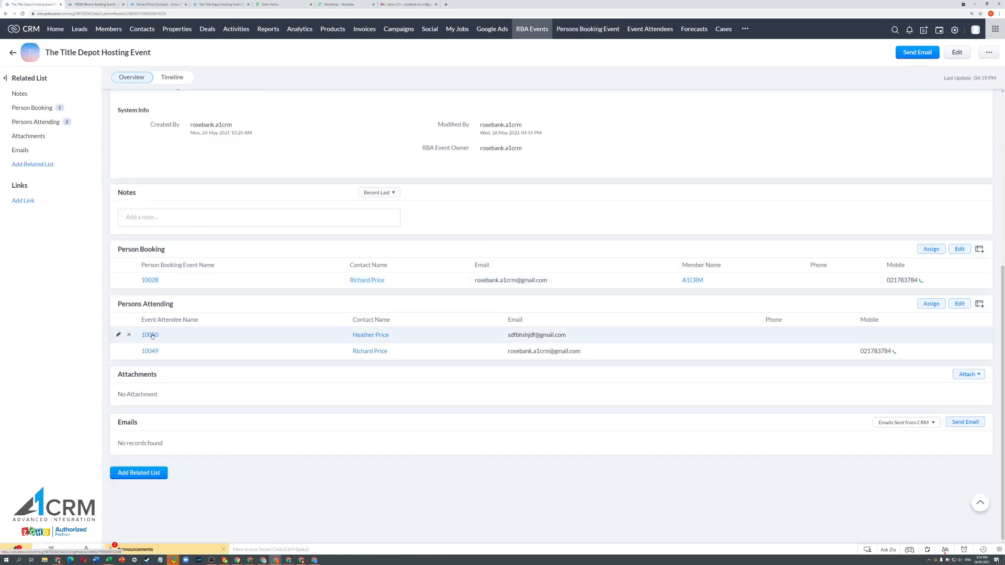
left_click(132, 8)
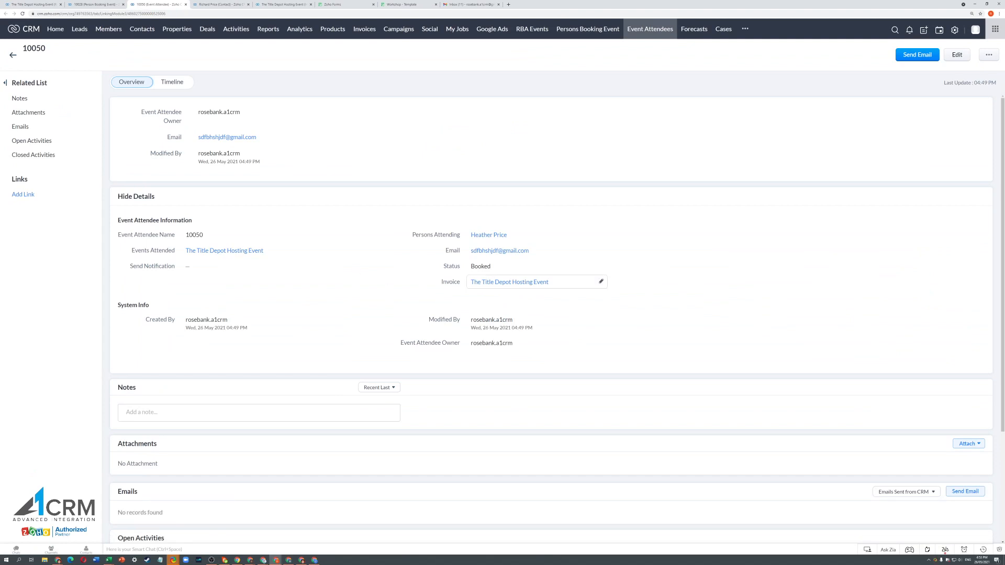
left_click(514, 269)
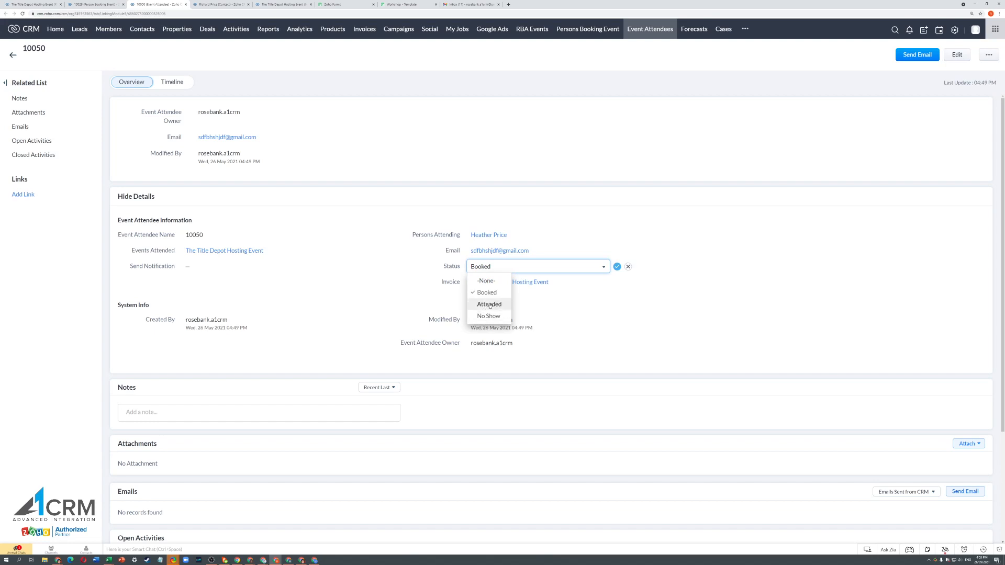
left_click(628, 267)
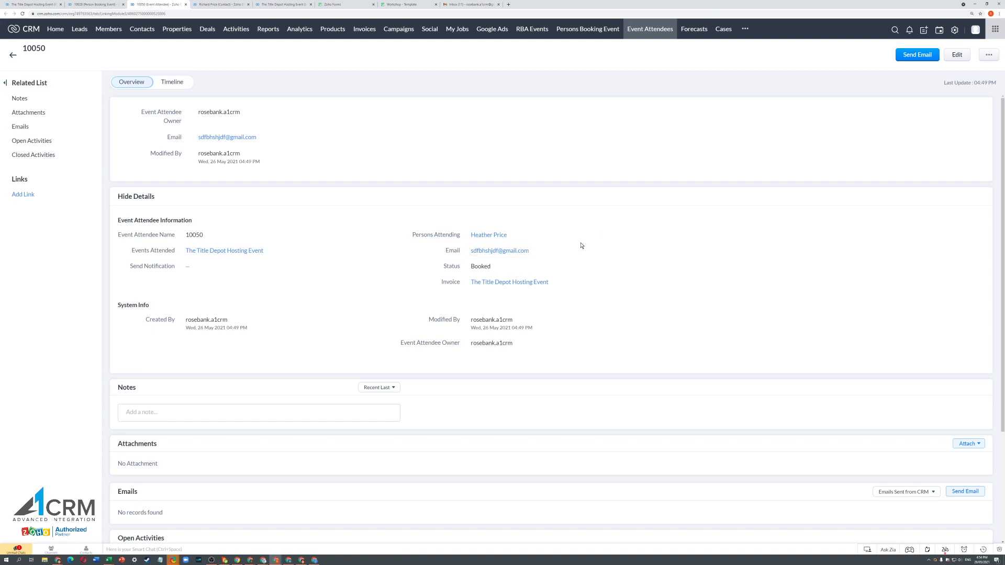
left_click(90, 5)
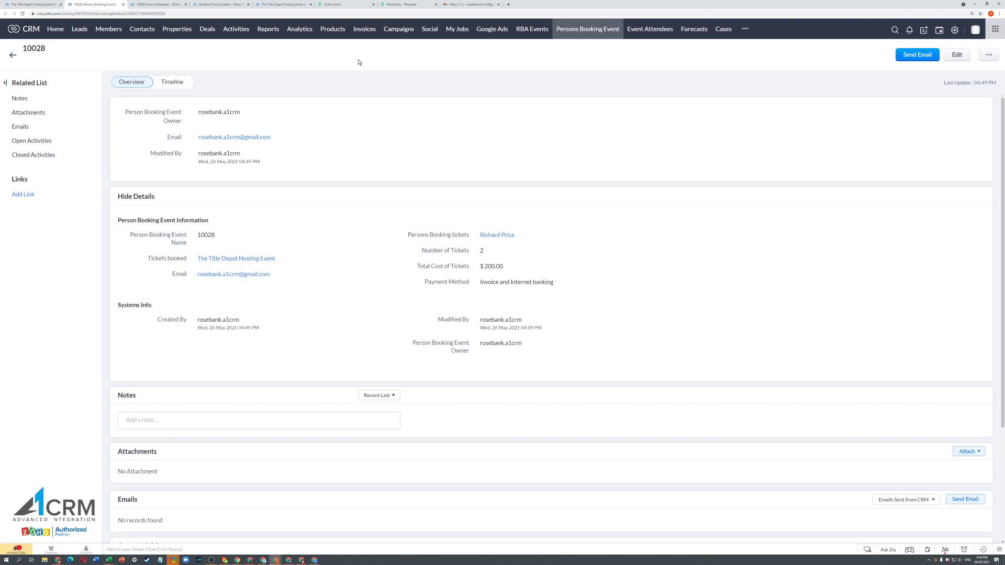
- Review the event invoice's 200.00 draft total and its Events Attended list of two Booked attendees
left_click(287, 5)
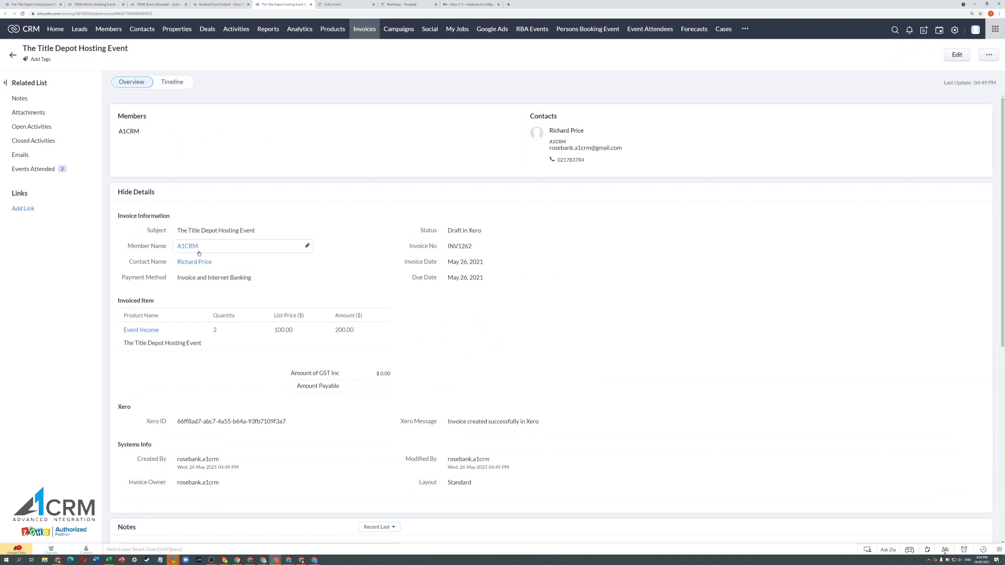
mouse_move(197, 262)
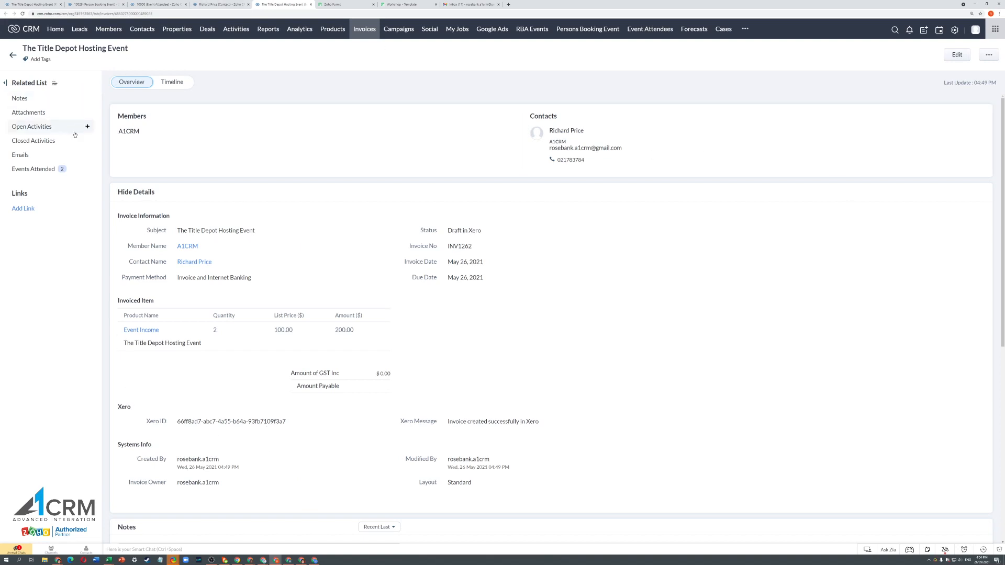
left_click(29, 169)
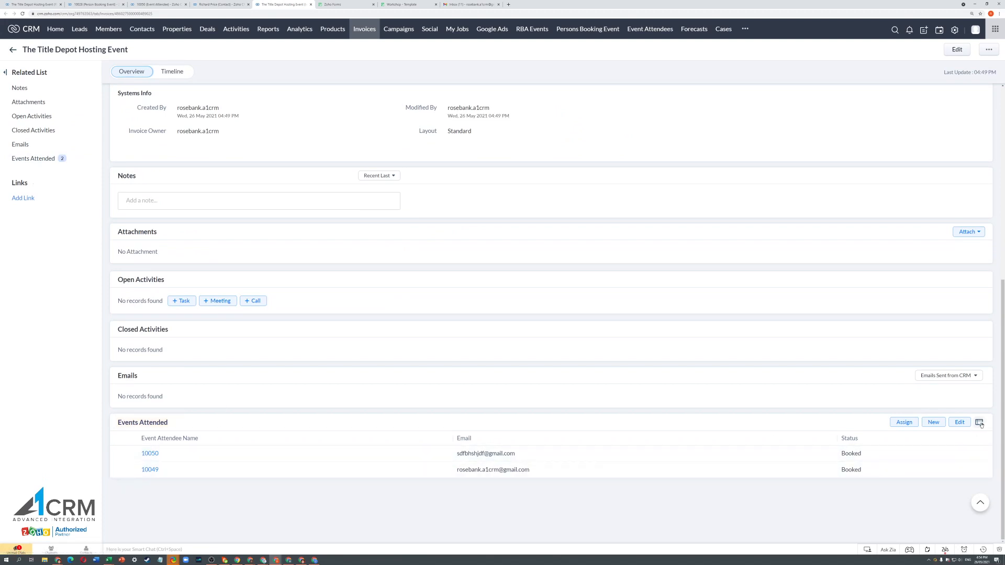
scroll(162, 200, "up", 7)
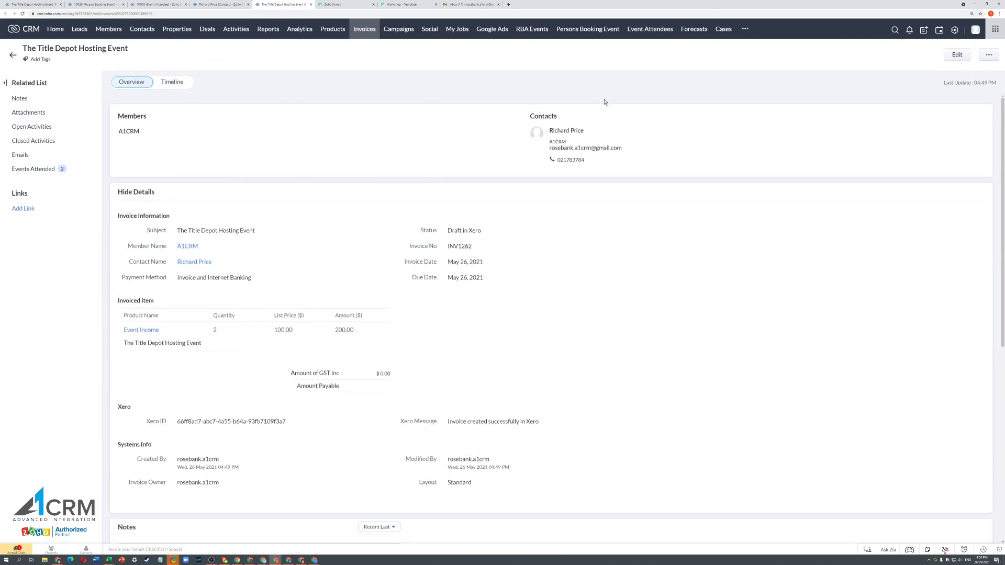
- Set the event invoice's status to Paid in Xero and save it
left_click(507, 232)
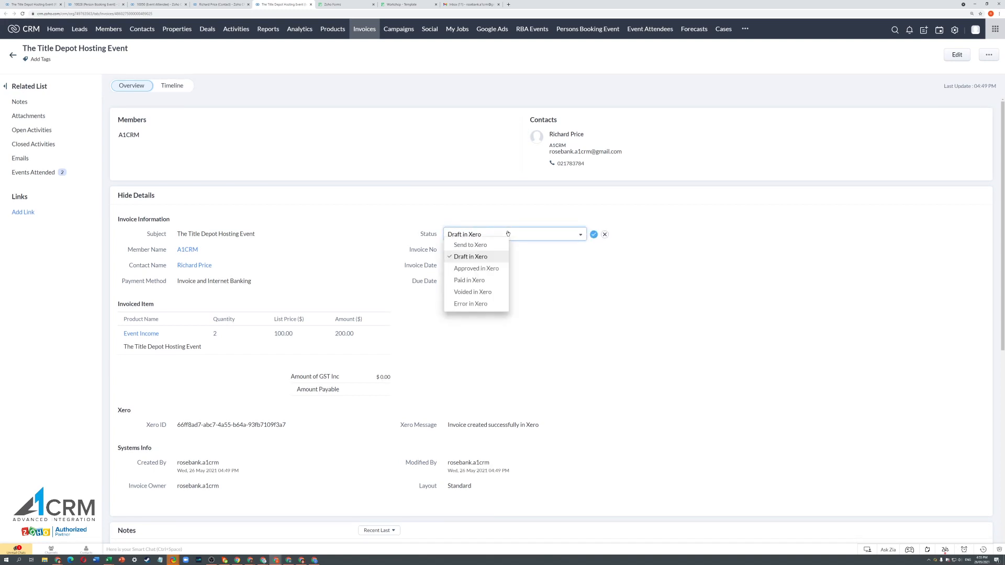
left_click(482, 281)
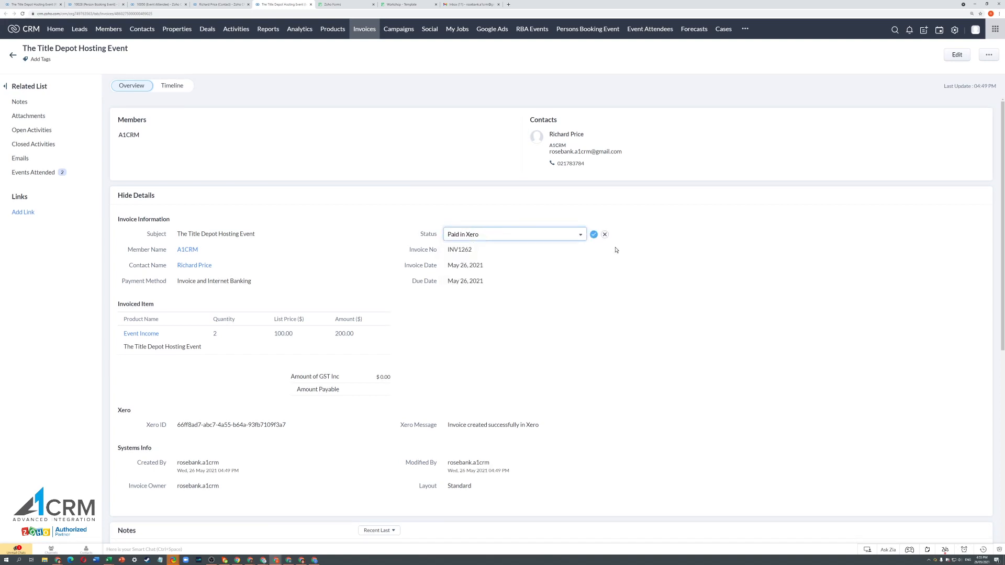
left_click(593, 234)
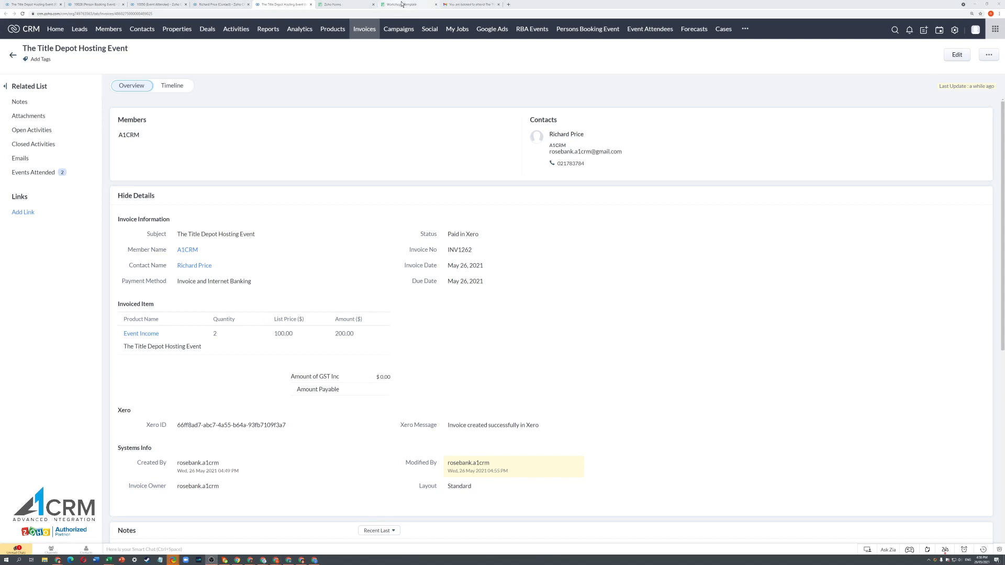
- Check the booking confirmation email in Gmail, then open CRM Setup in a new tab
left_click(470, 4)
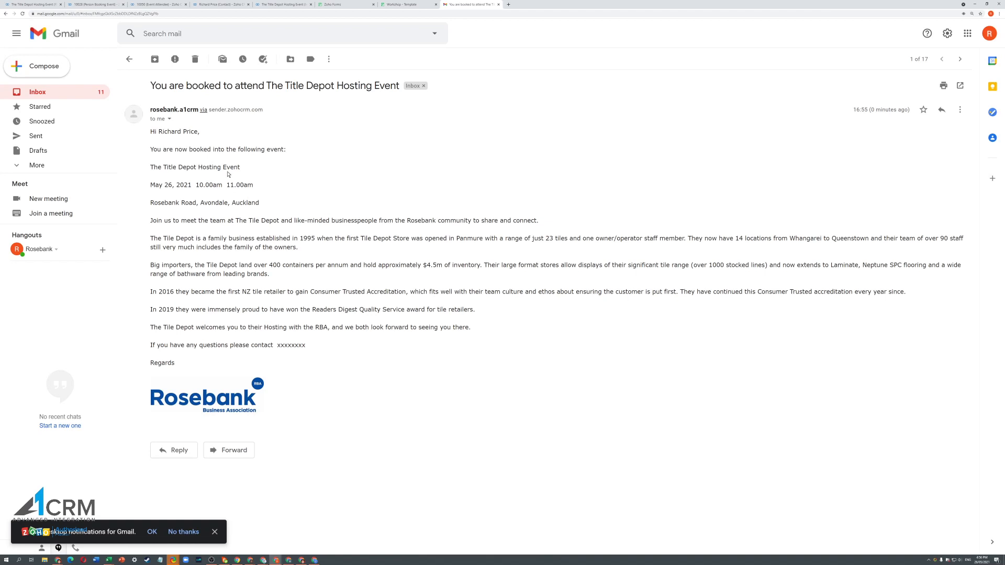
left_click(296, 5)
left_click_drag(954, 30, 897, 6)
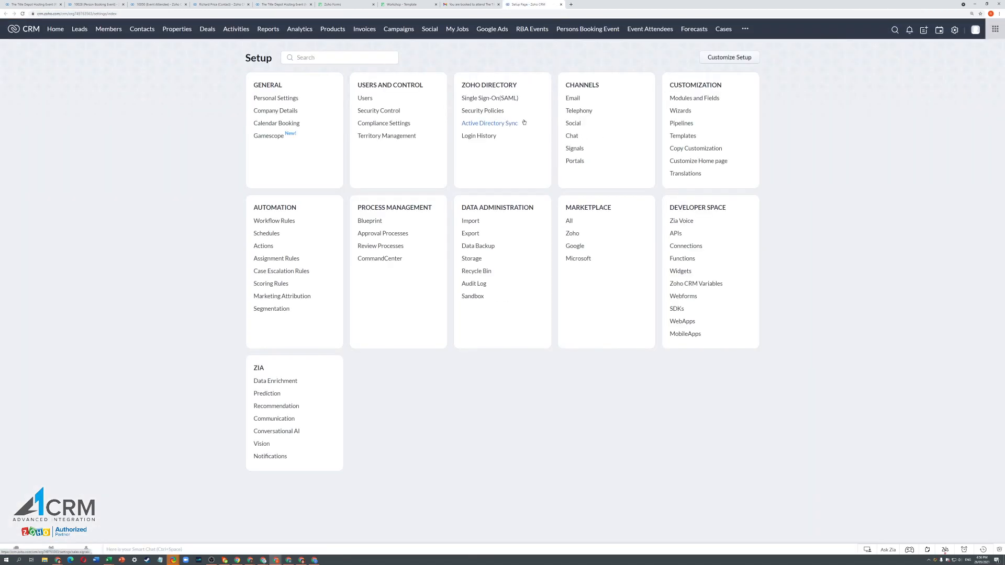
- Clone the 'You are now booked into the event' email template
left_click(674, 138)
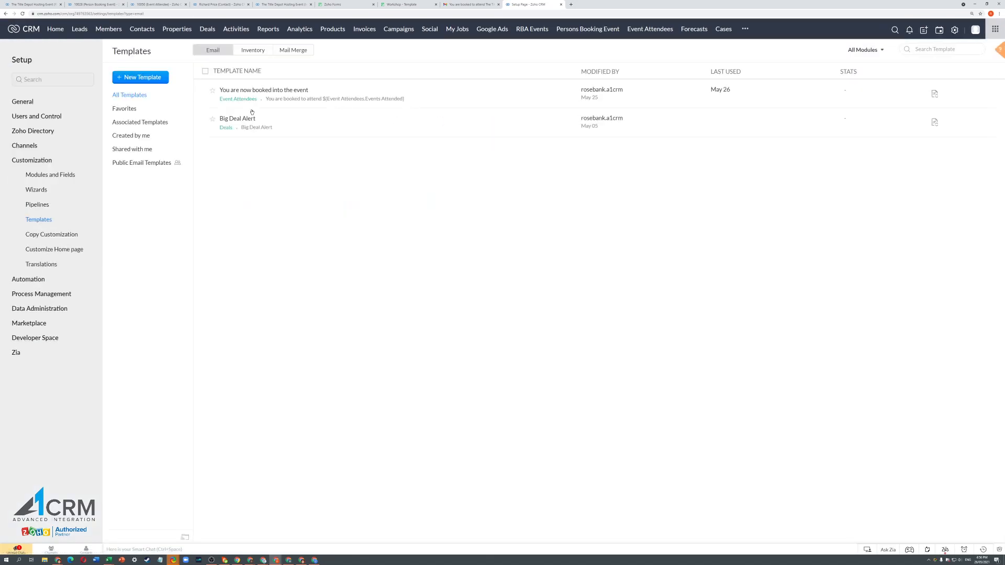
left_click(288, 91)
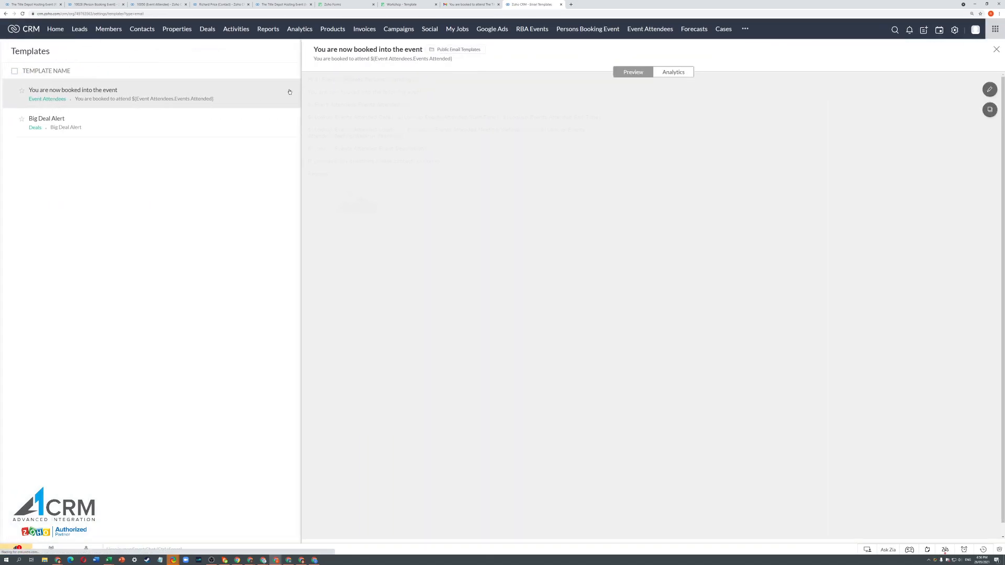
left_click(989, 109)
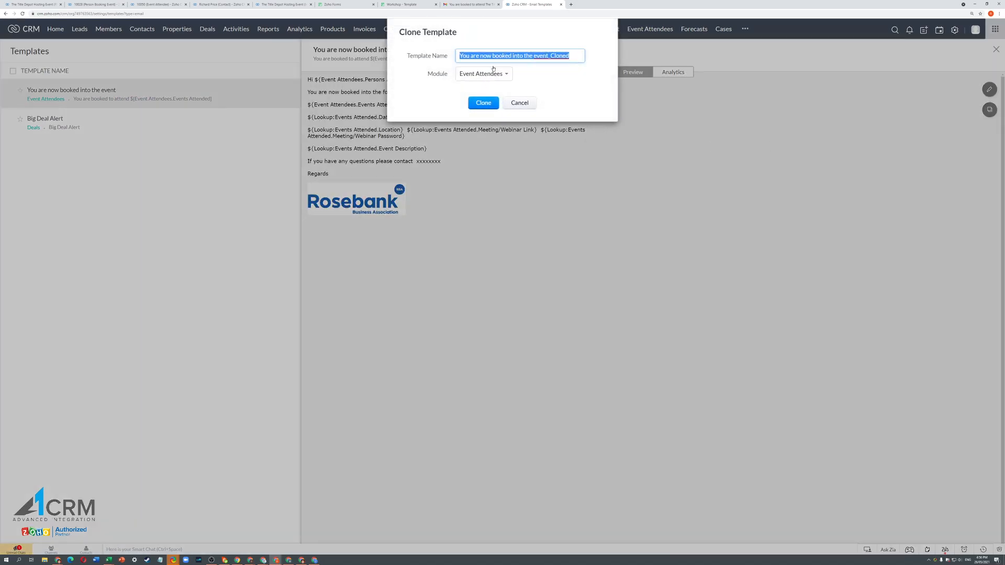
left_click(483, 102)
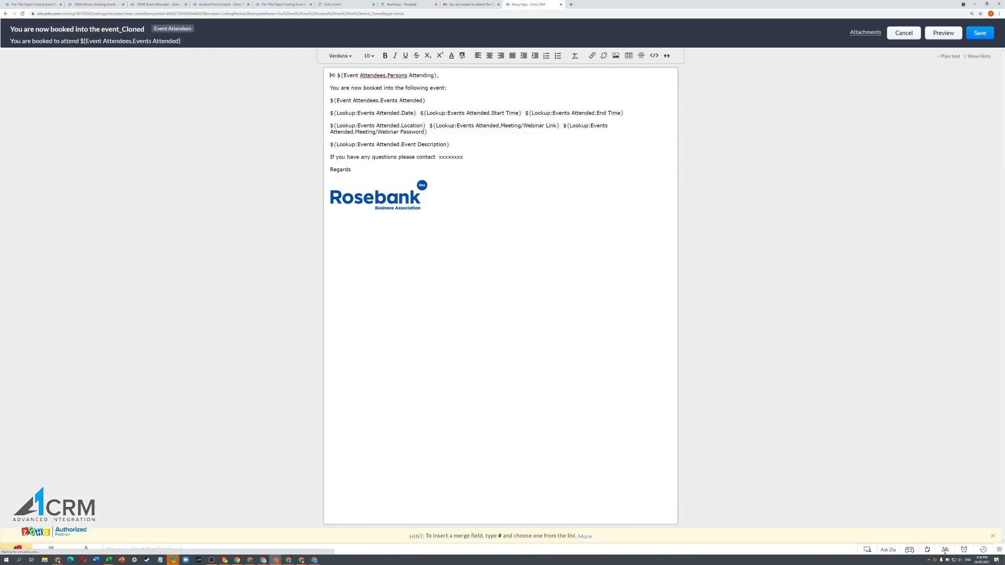
- Replace the contact placeholder with 'uiuyuy gy fghj' and save the clone to Public Email Templates
double_click(450, 157)
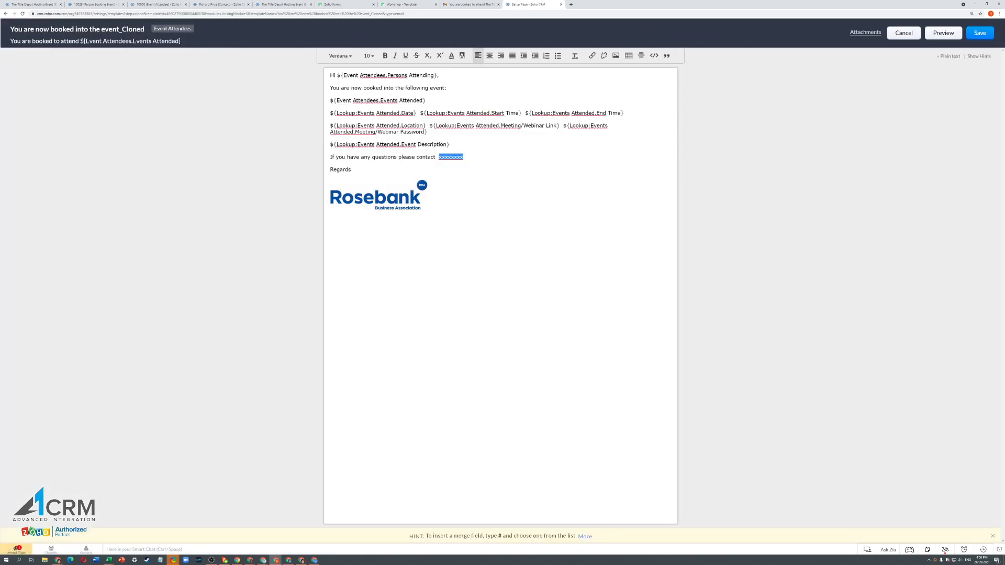
type("uiuyuy gy fghj")
left_click(978, 33)
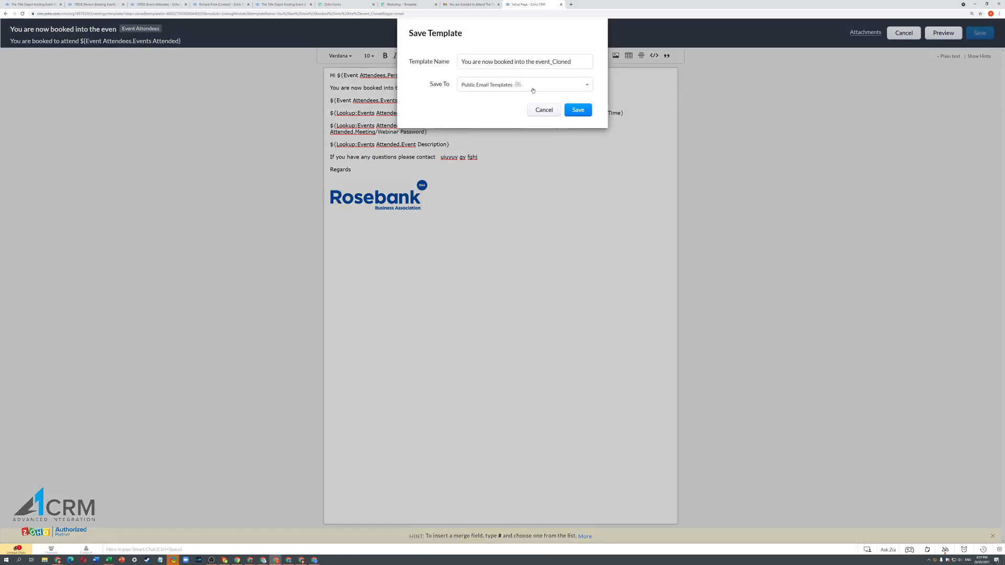
left_click(578, 109)
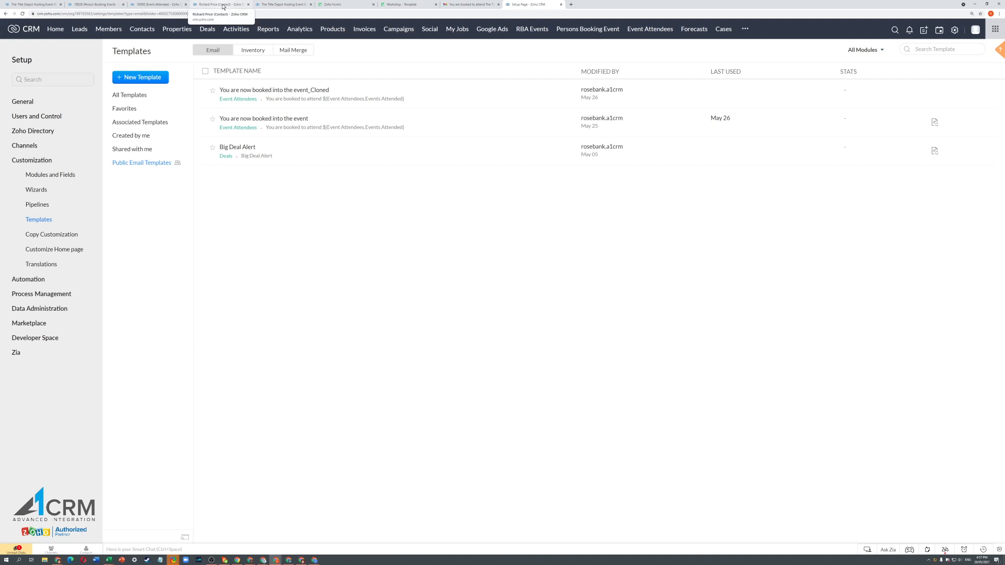
- Glance at the thank-you page, then scroll through the Workshop - Template form in the builder
left_click(393, 5)
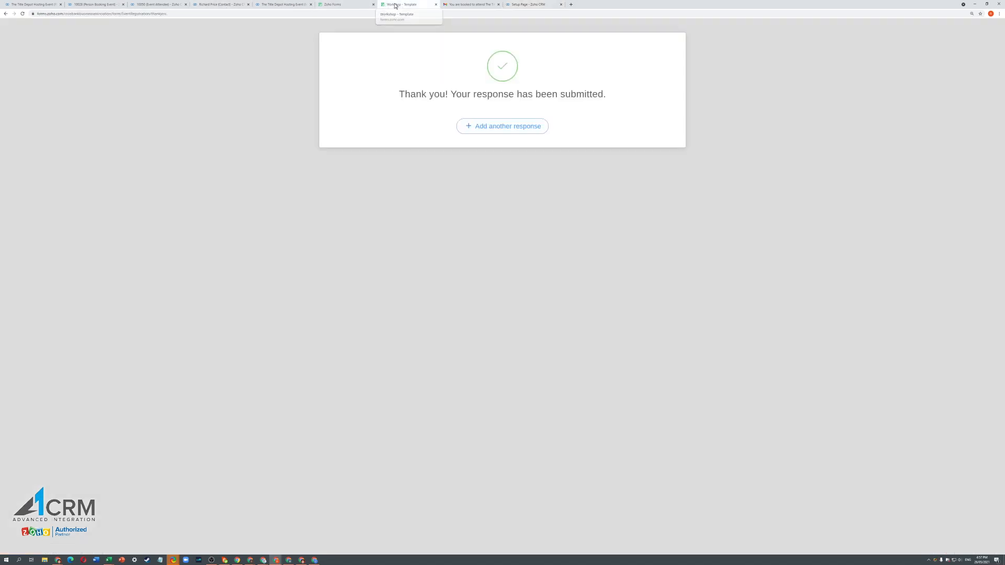
left_click(336, 5)
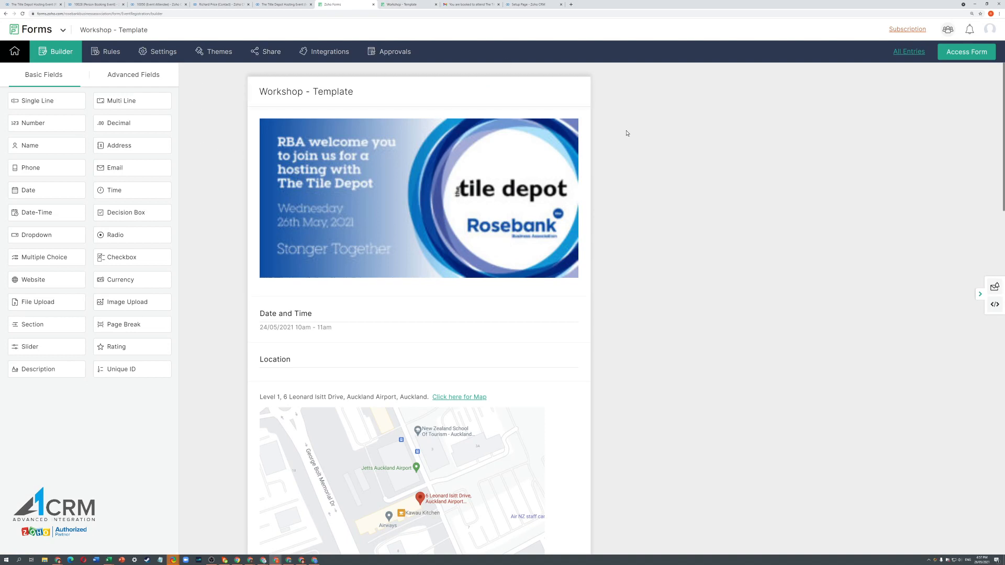
mouse_move(573, 489)
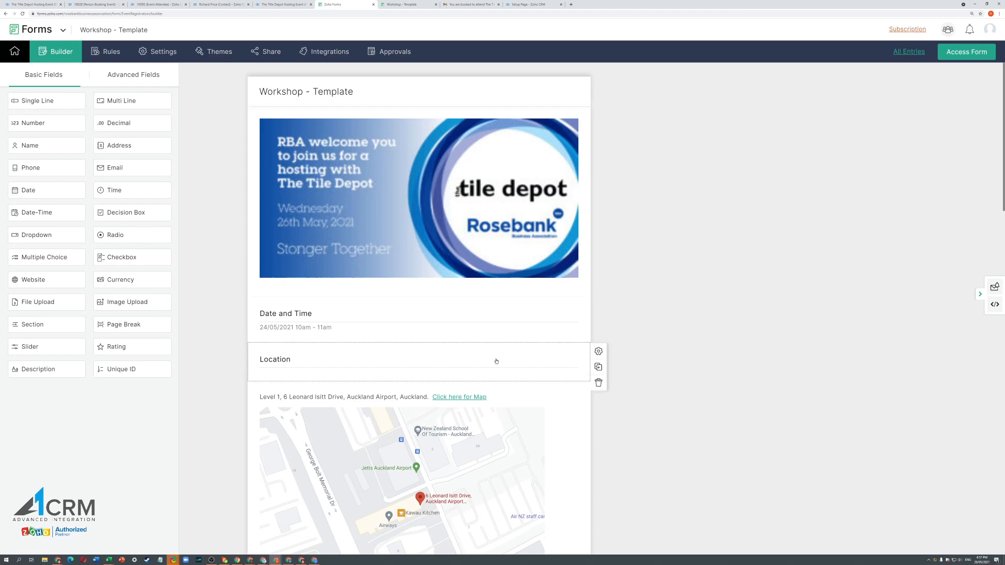
scroll(495, 361, "down", 1)
scroll(496, 361, "down", 20)
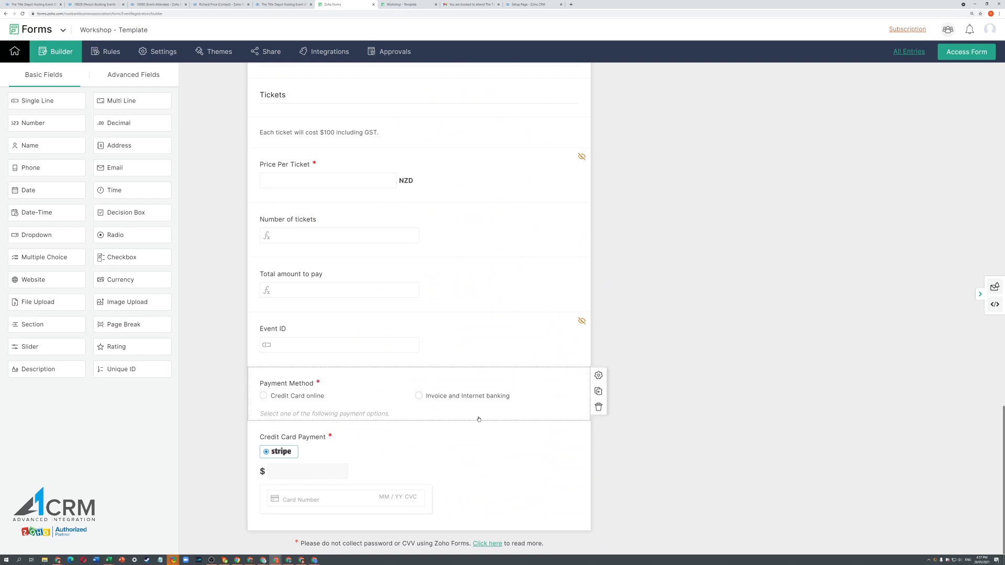
scroll(478, 419, "up", 20)
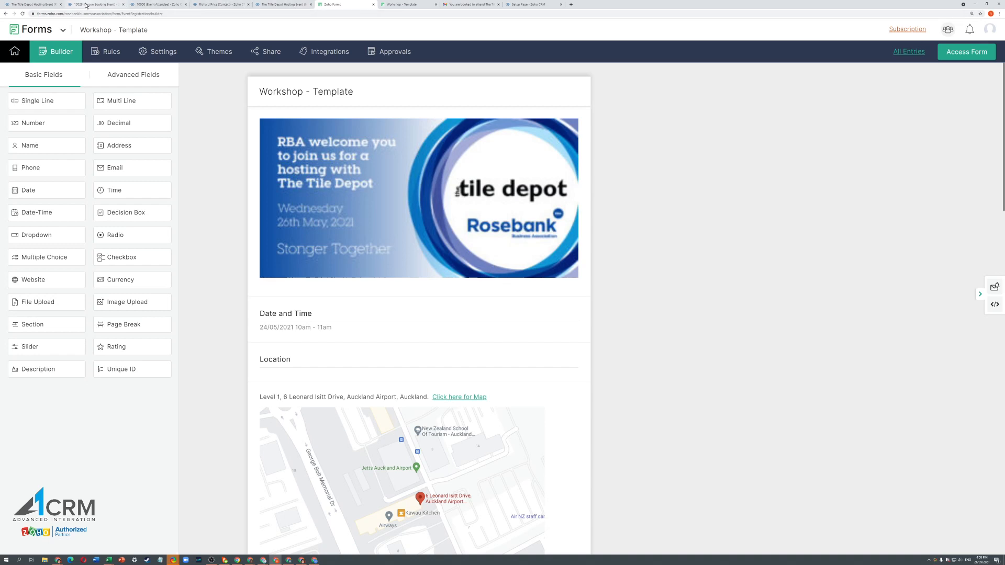
- Add Events Attended, Status and Persons Attending columns to the Event Attendees list, then open attendee 10049's contact
left_click(156, 6)
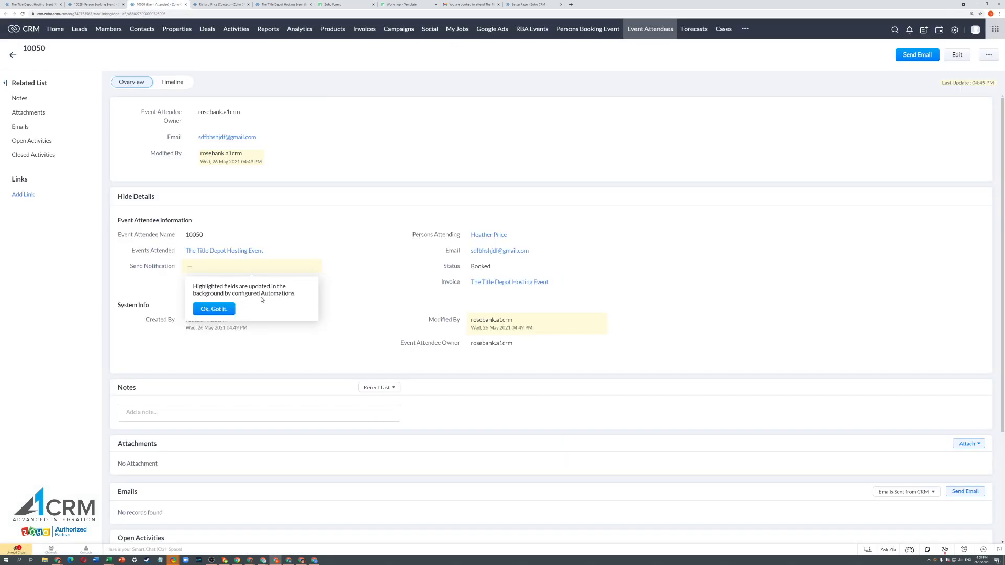
left_click(648, 30)
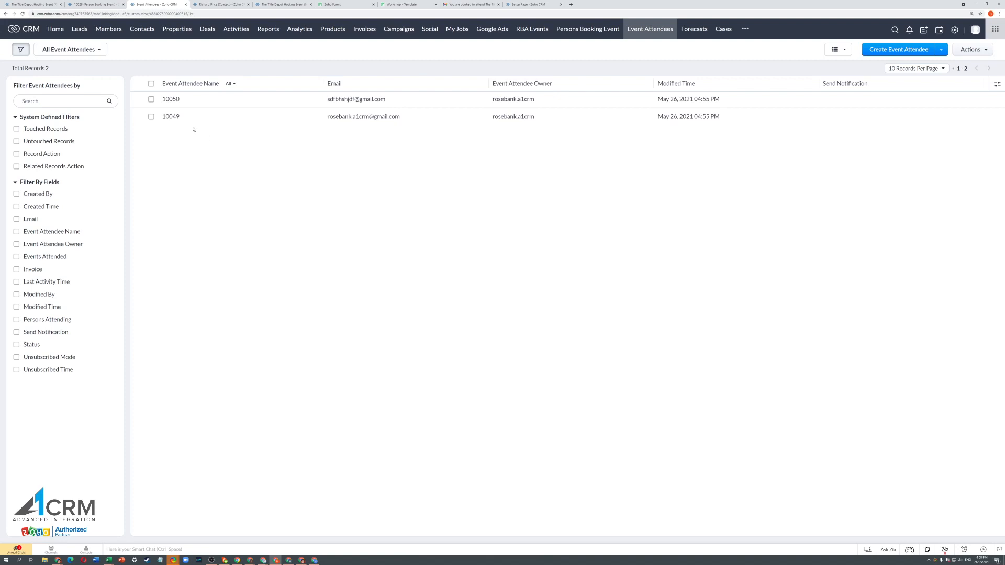
left_click(994, 86)
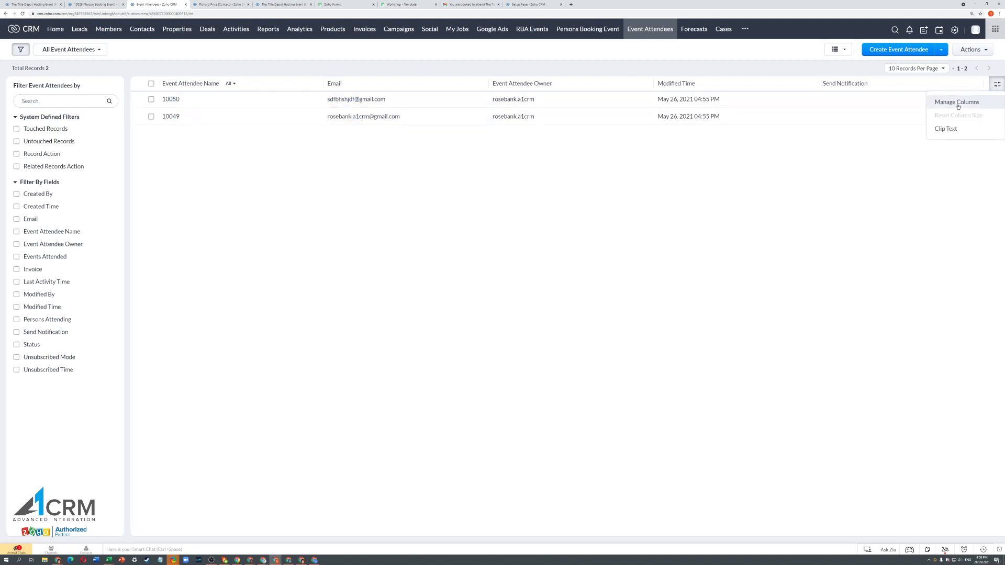
left_click(955, 102)
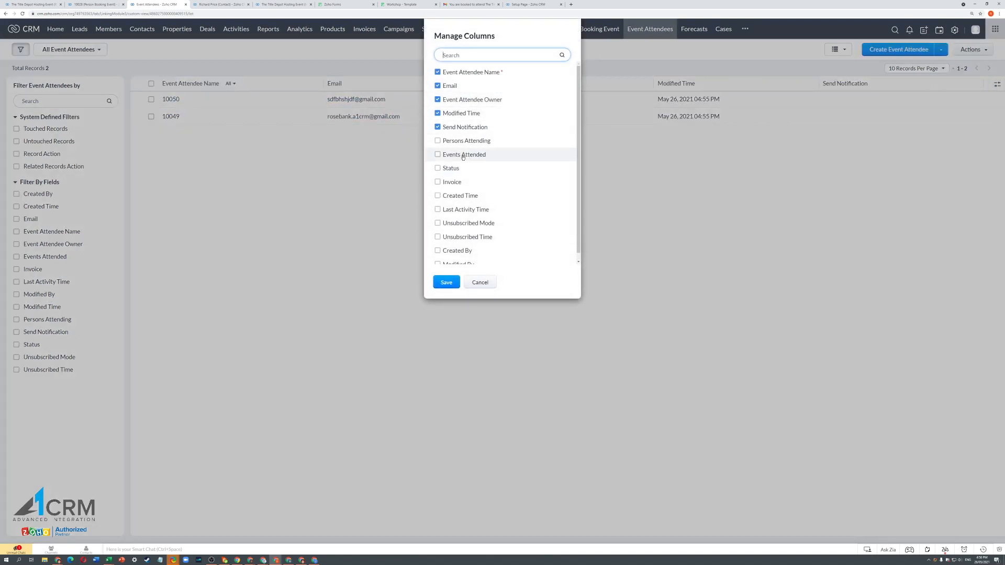
left_click(465, 155)
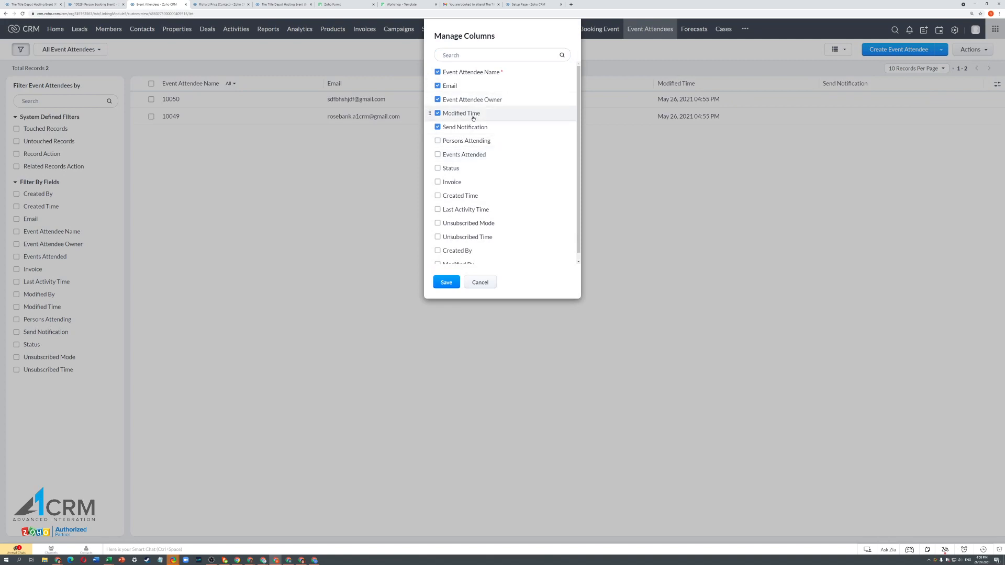
left_click(437, 154)
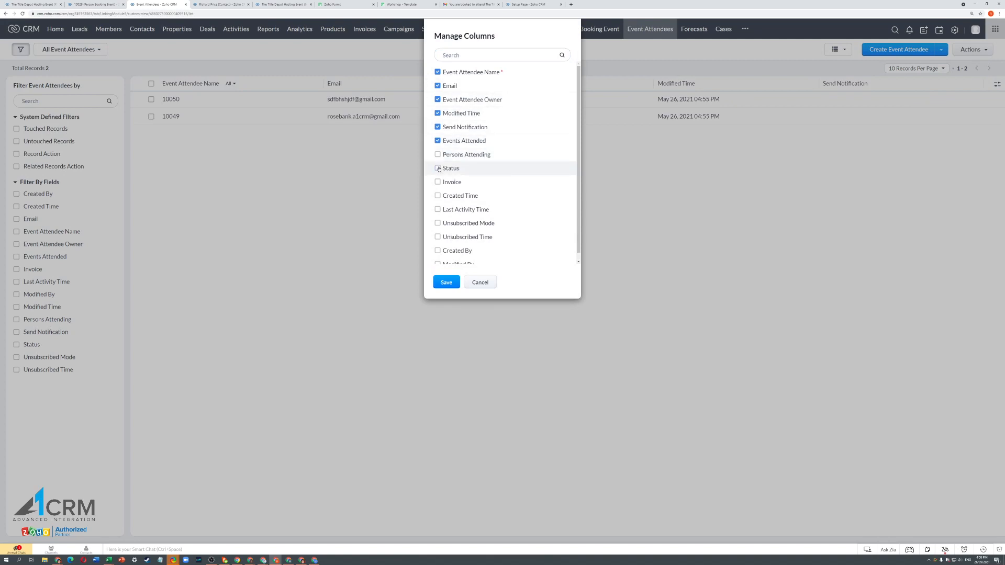
left_click(437, 168)
left_click(437, 168)
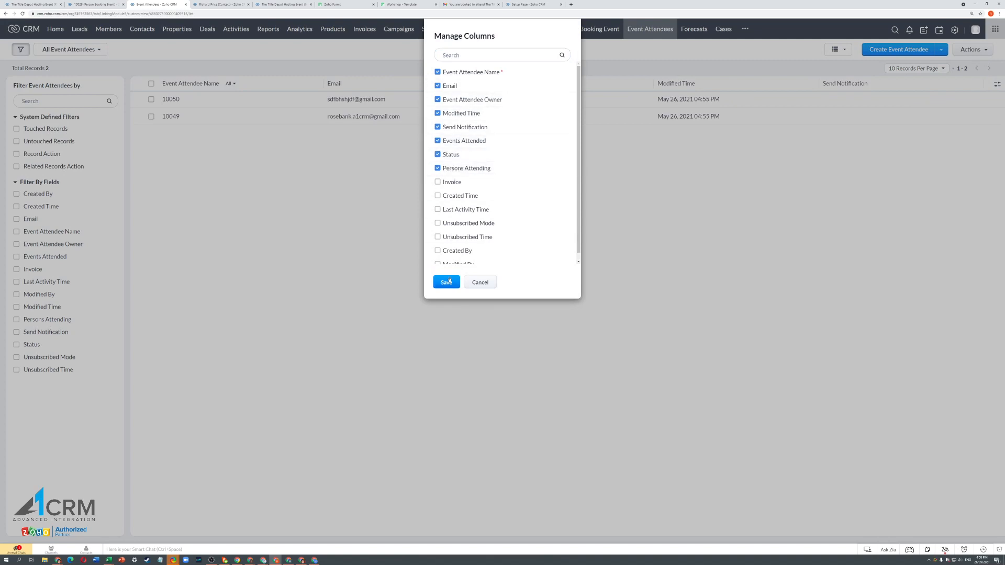
left_click(446, 282)
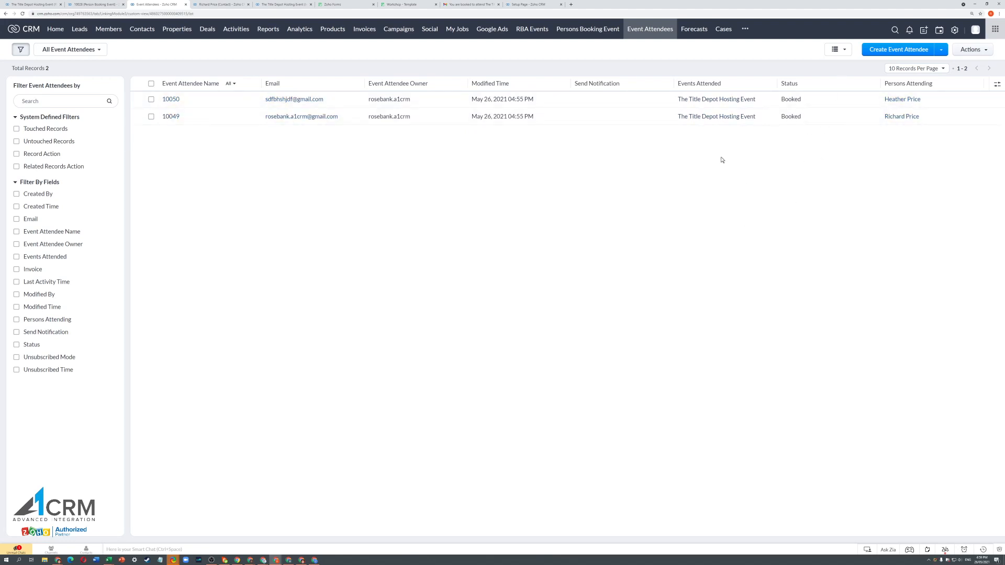
left_click(899, 117)
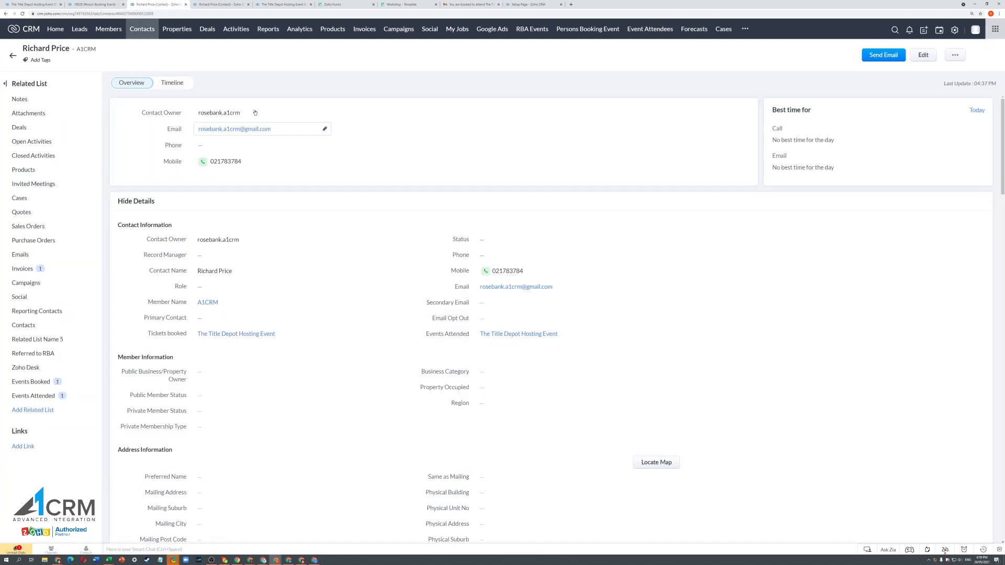
- Check the contact's Events Attended list, then open its linked A1CRM member record
left_click(25, 398)
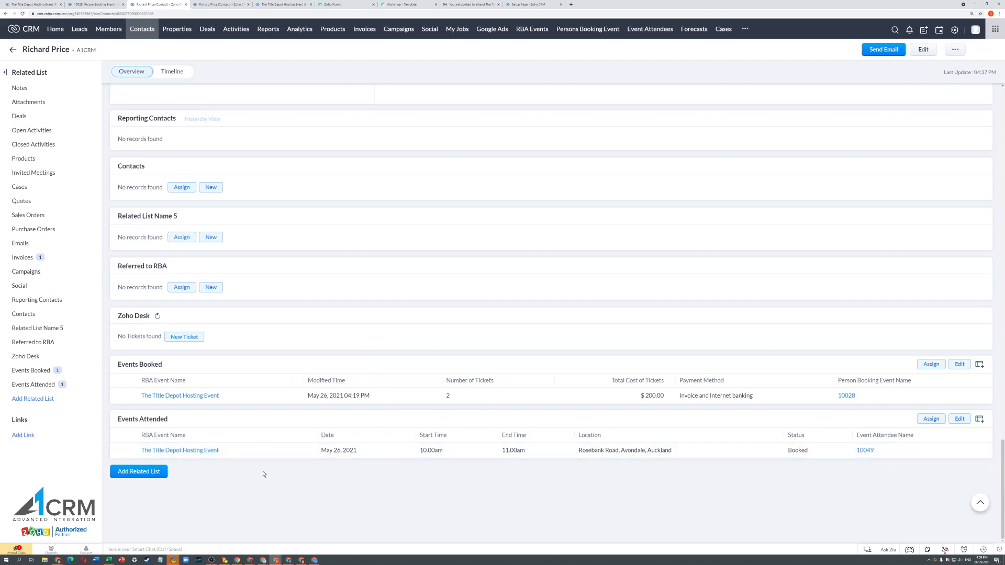
scroll(267, 475, "up", 20)
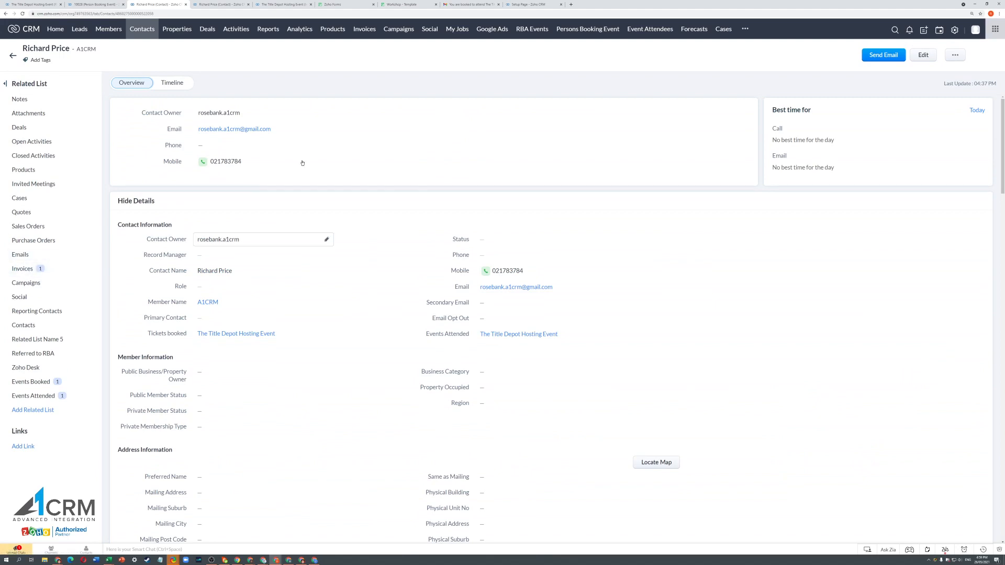
left_click(211, 302)
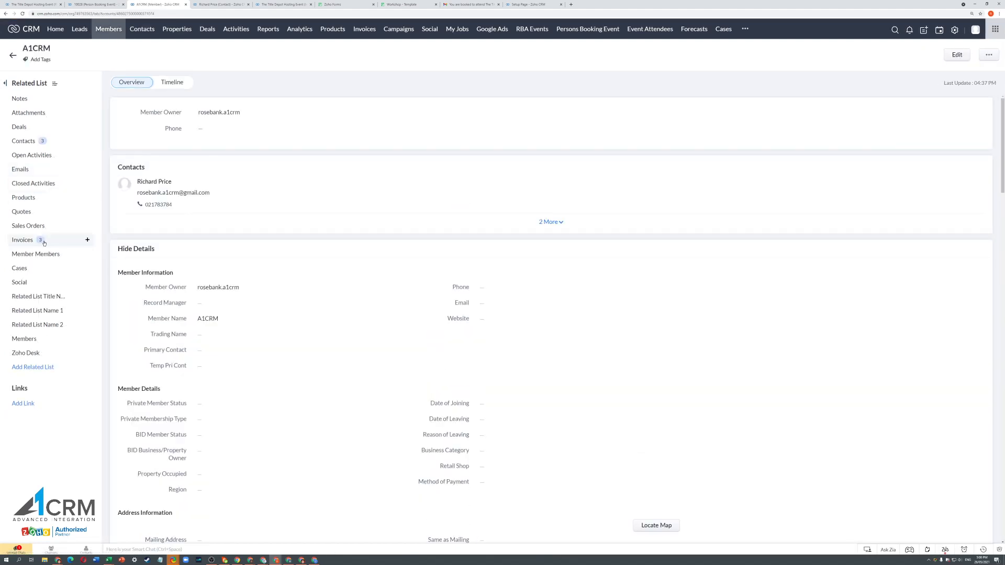
left_click(22, 240)
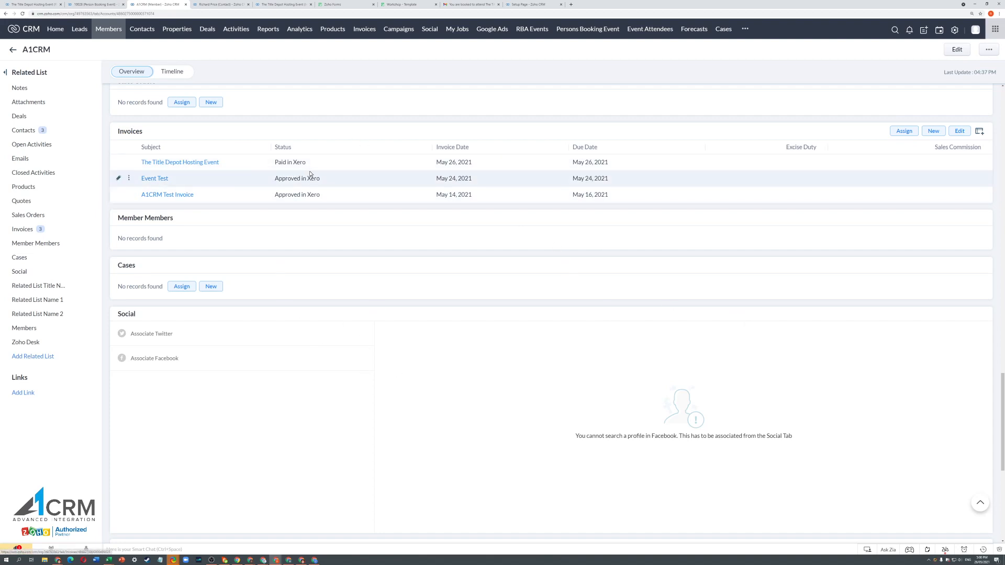
scroll(696, 330, "up", 15)
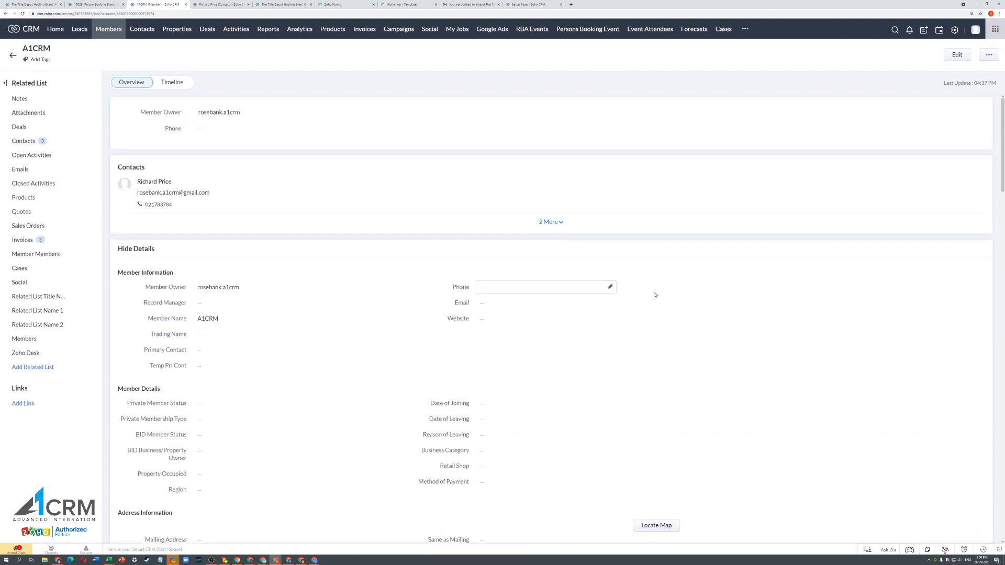